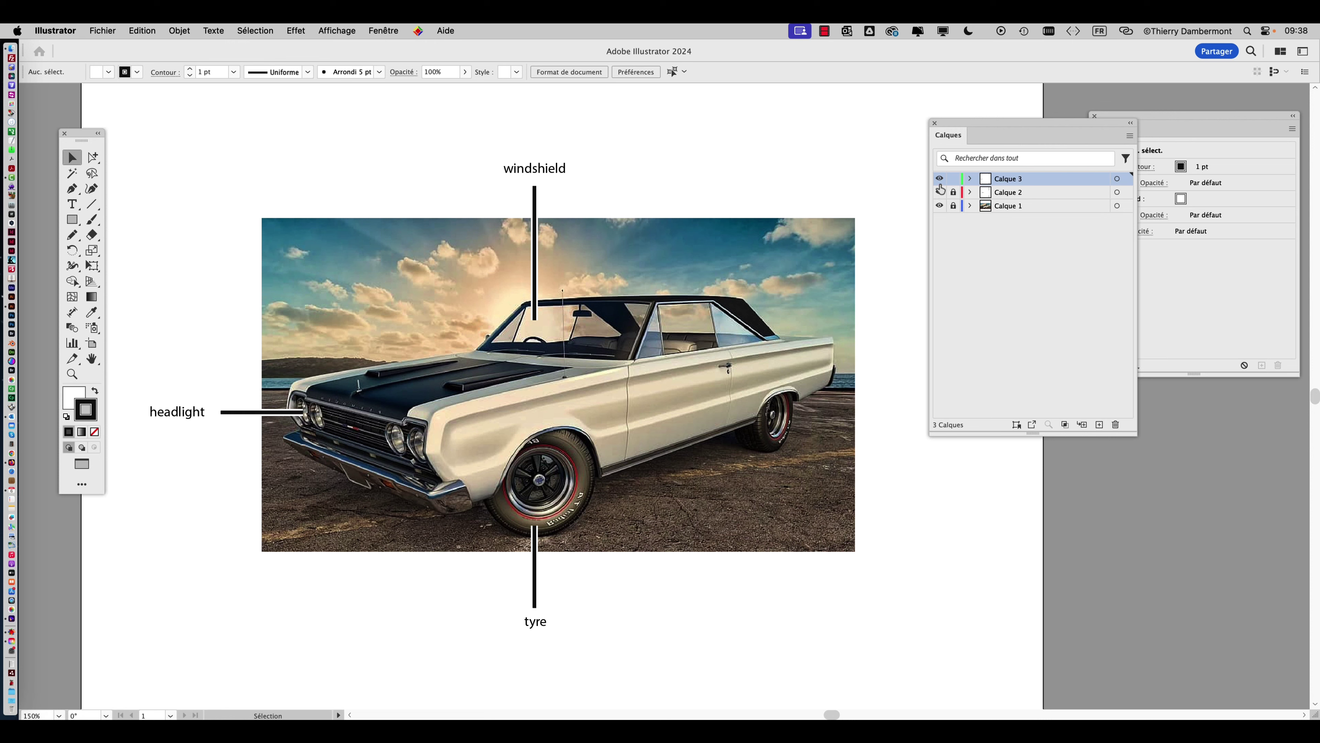
- Hide and show layer Calque 3 to check which text labels it holds
click(939, 179)
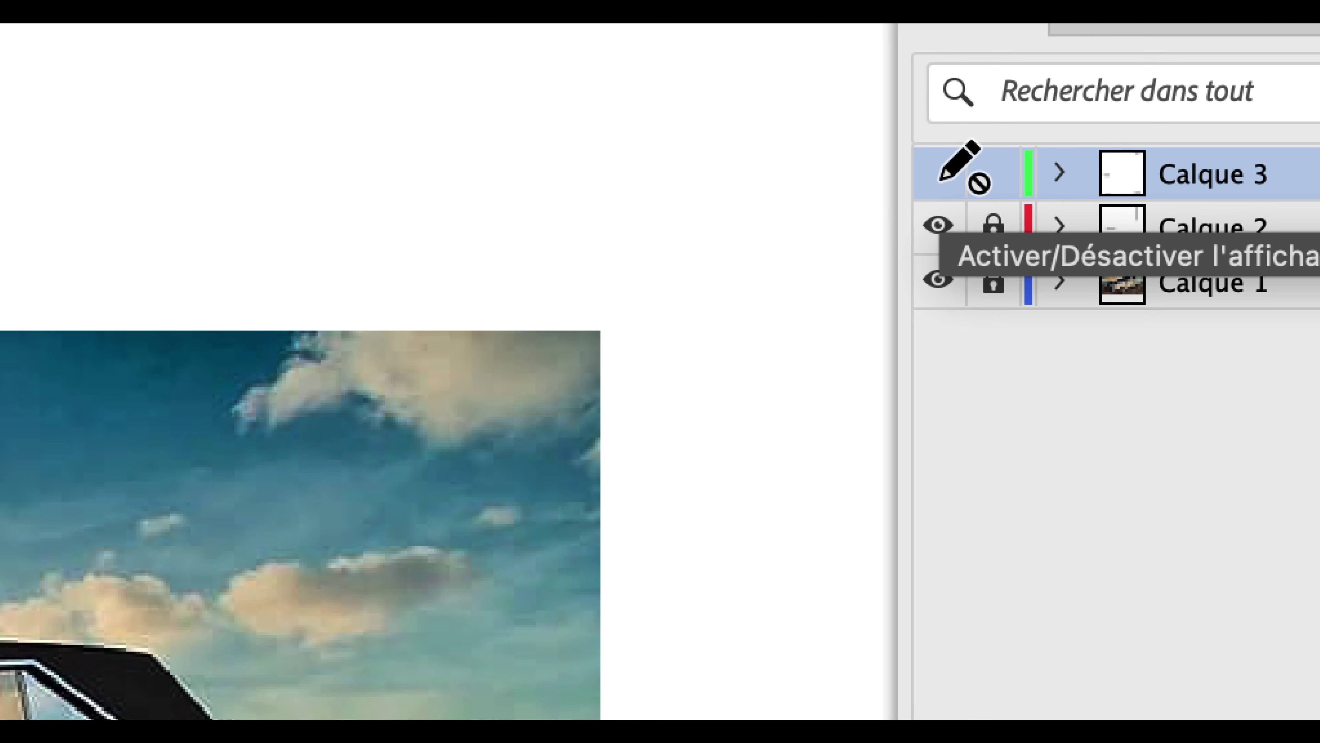
click(939, 179)
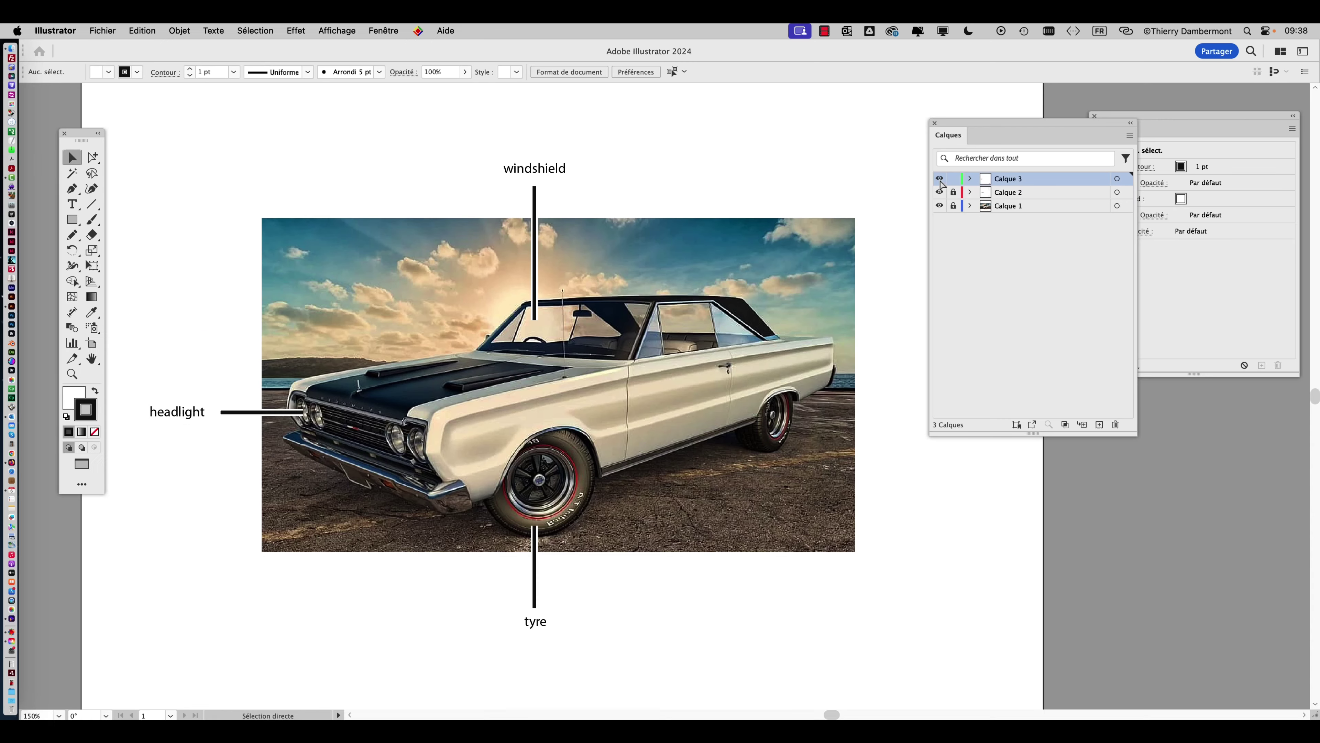
click(939, 171)
click(939, 179)
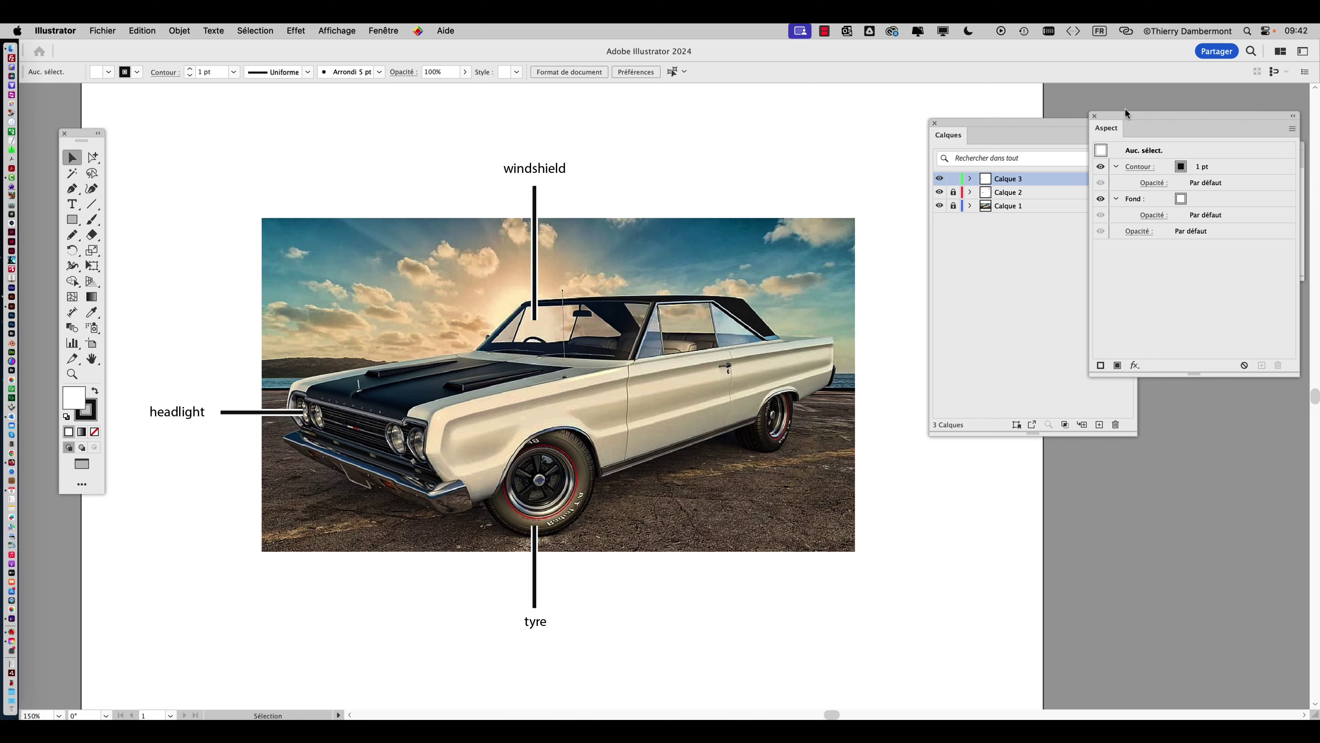
- Select all text labels on layer Calque 3 and start Transform Each (Transformation répartie) for them
drag(1124, 115, 1211, 114)
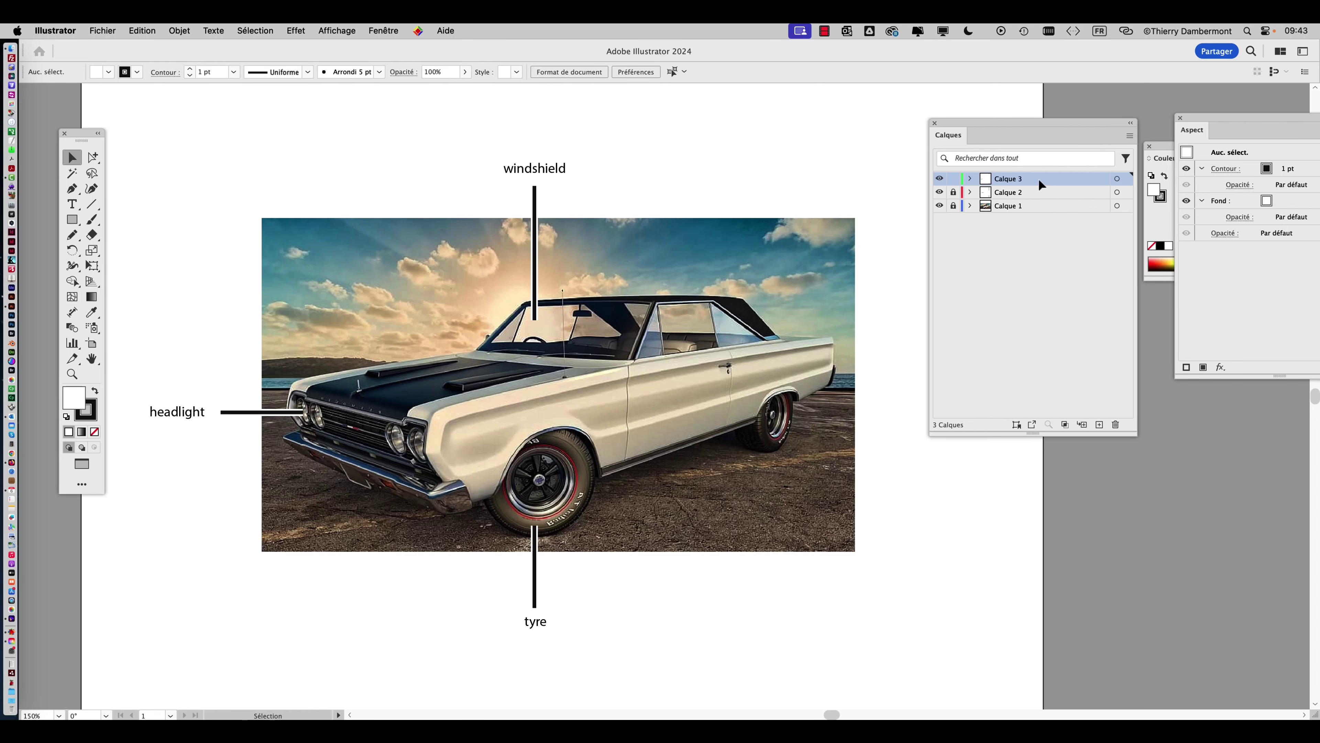
alt+click(1041, 185)
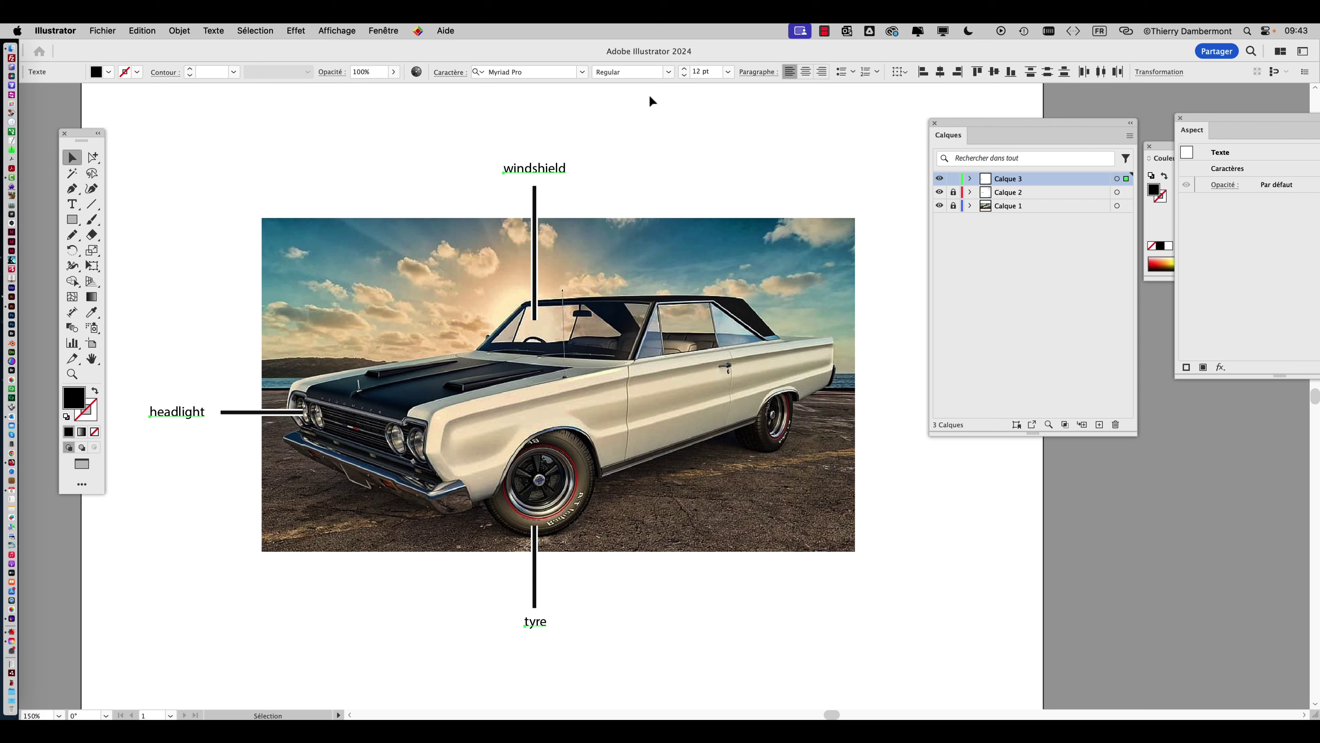
scroll(593, 172, down, 1)
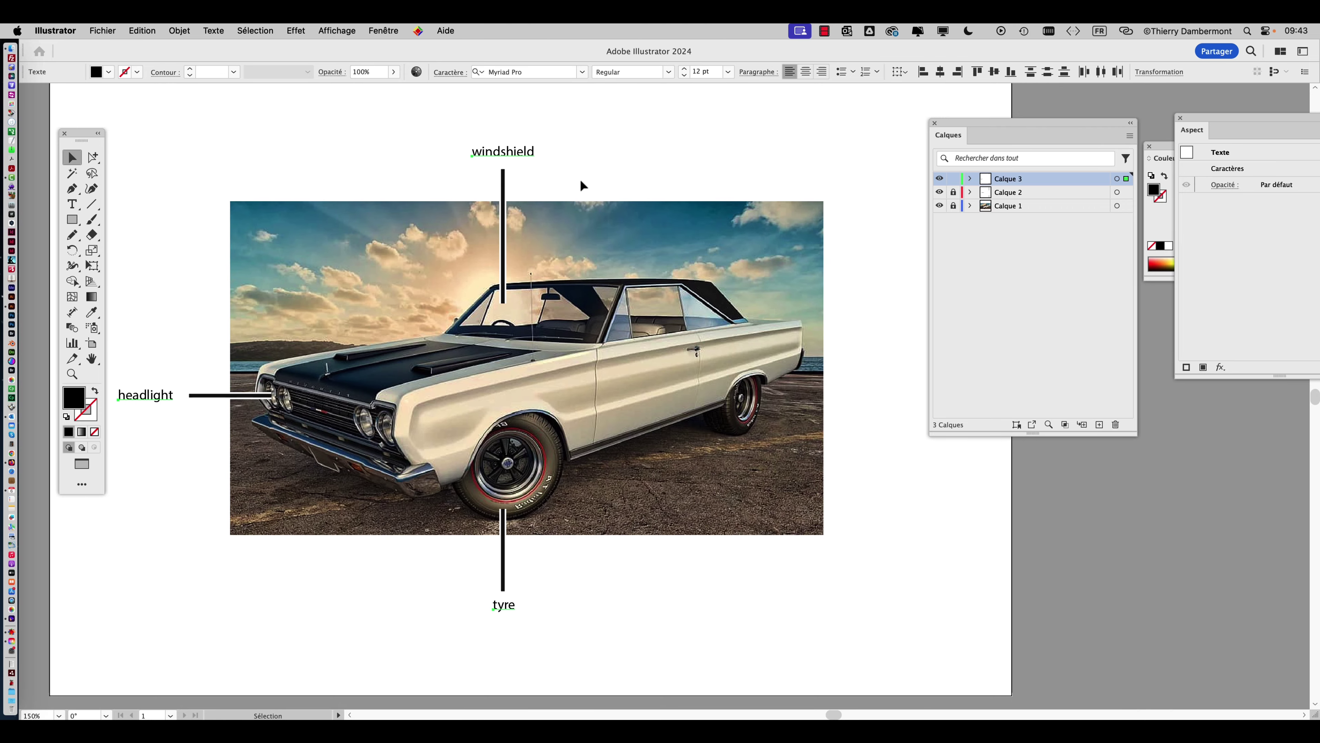
scroll(581, 182, down, 2)
scroll(576, 182, up, 1)
drag(571, 179, 515, 191)
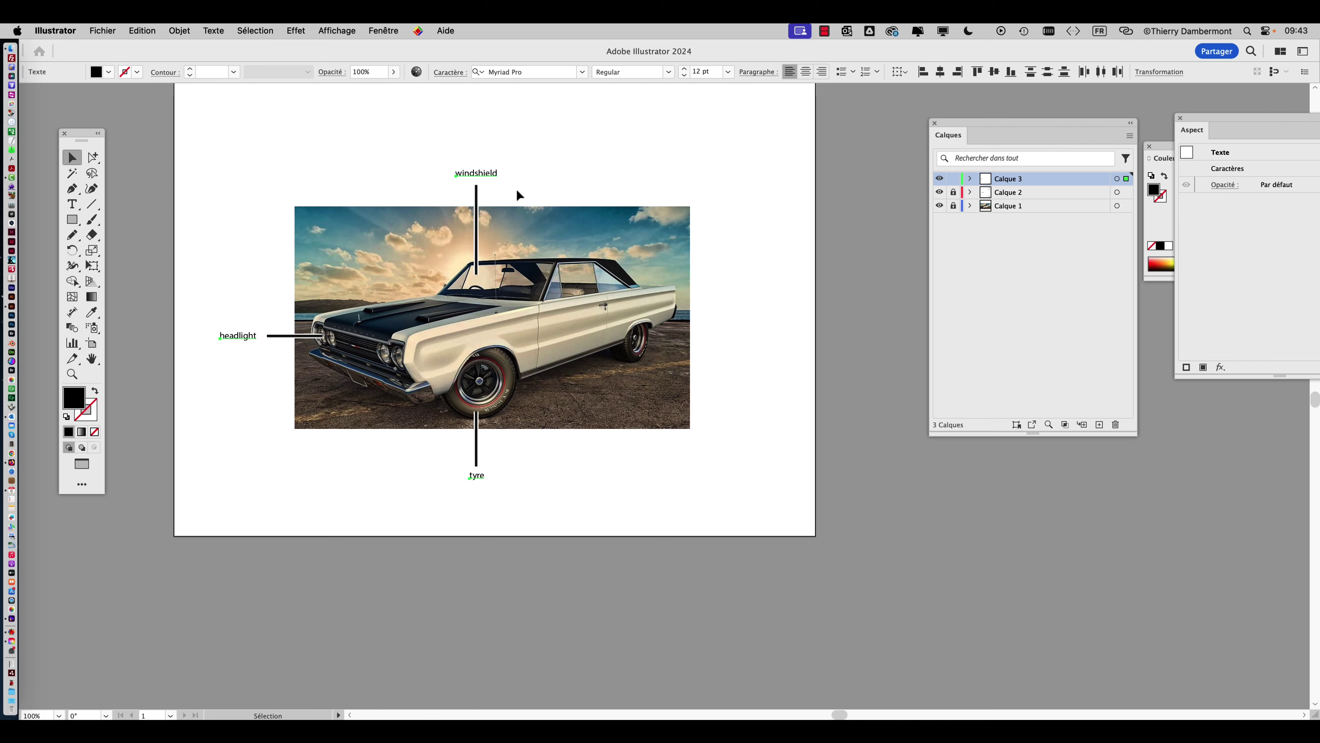
click(191, 31)
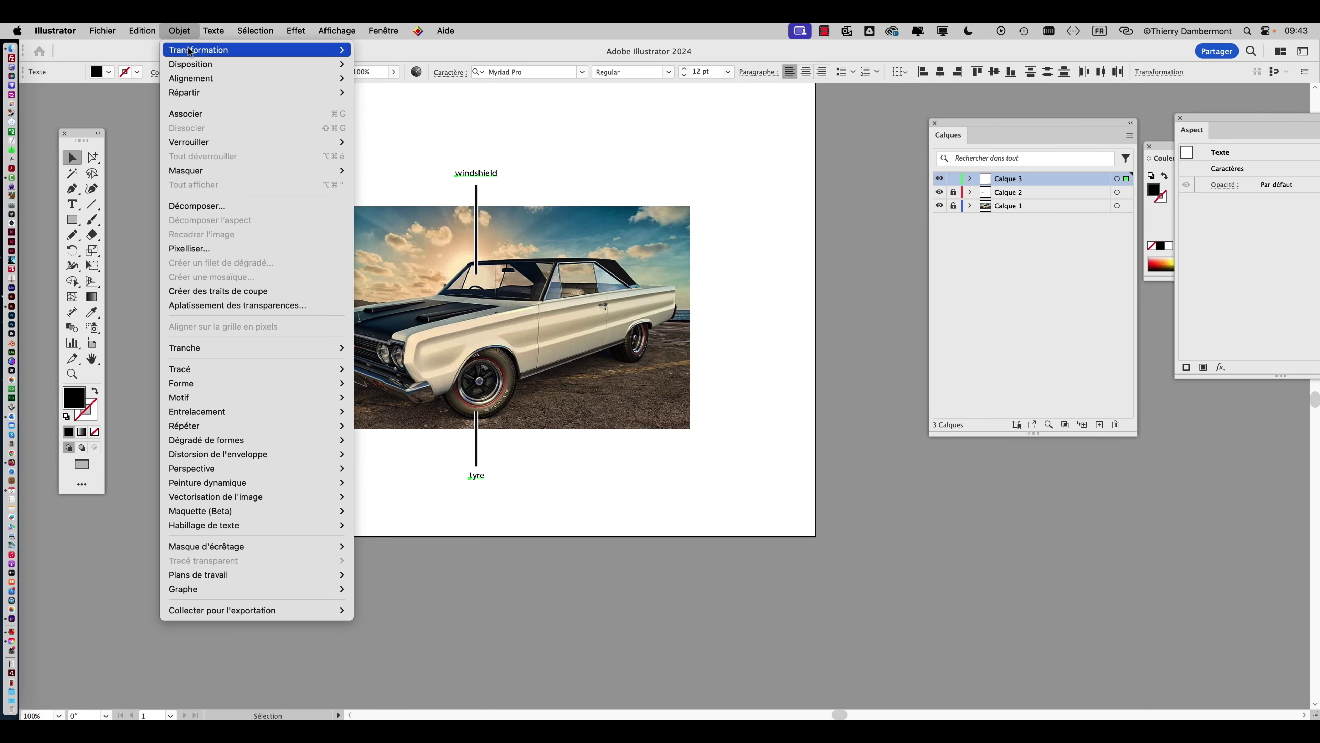
mouse_move(190, 51)
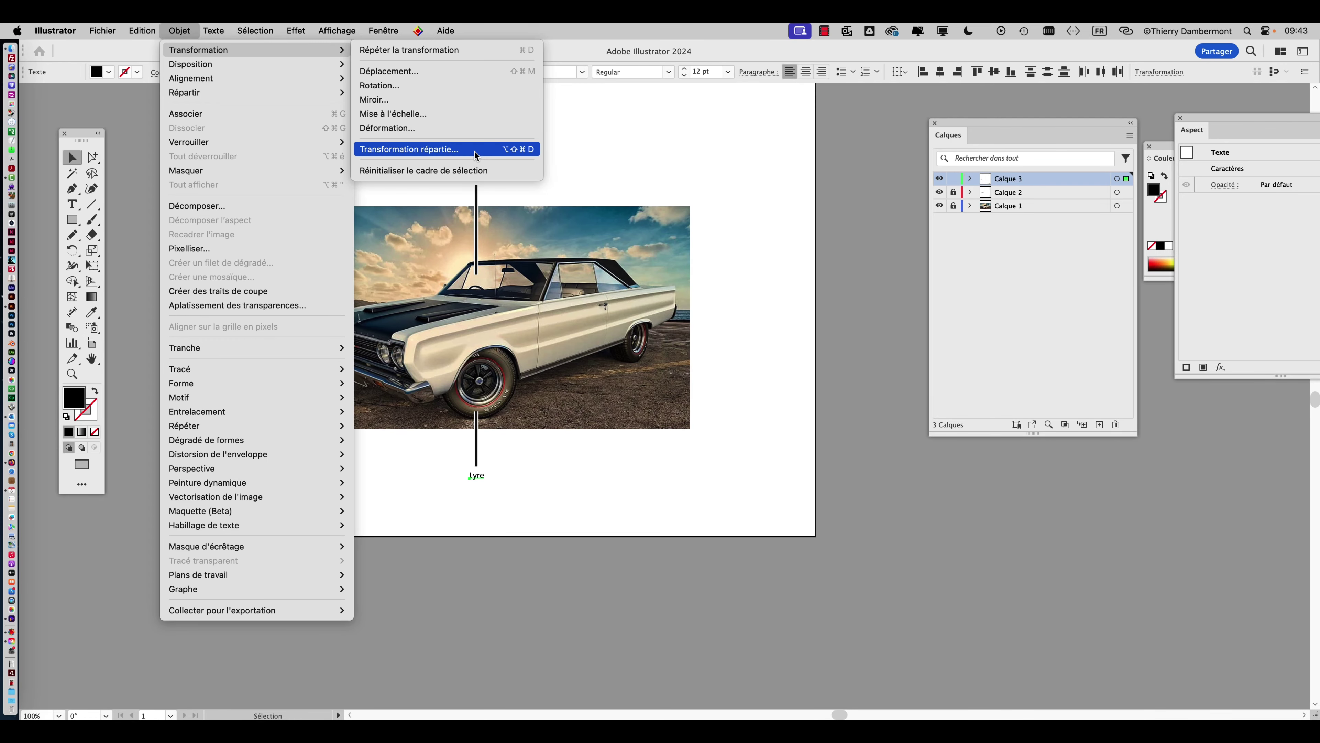
click(474, 154)
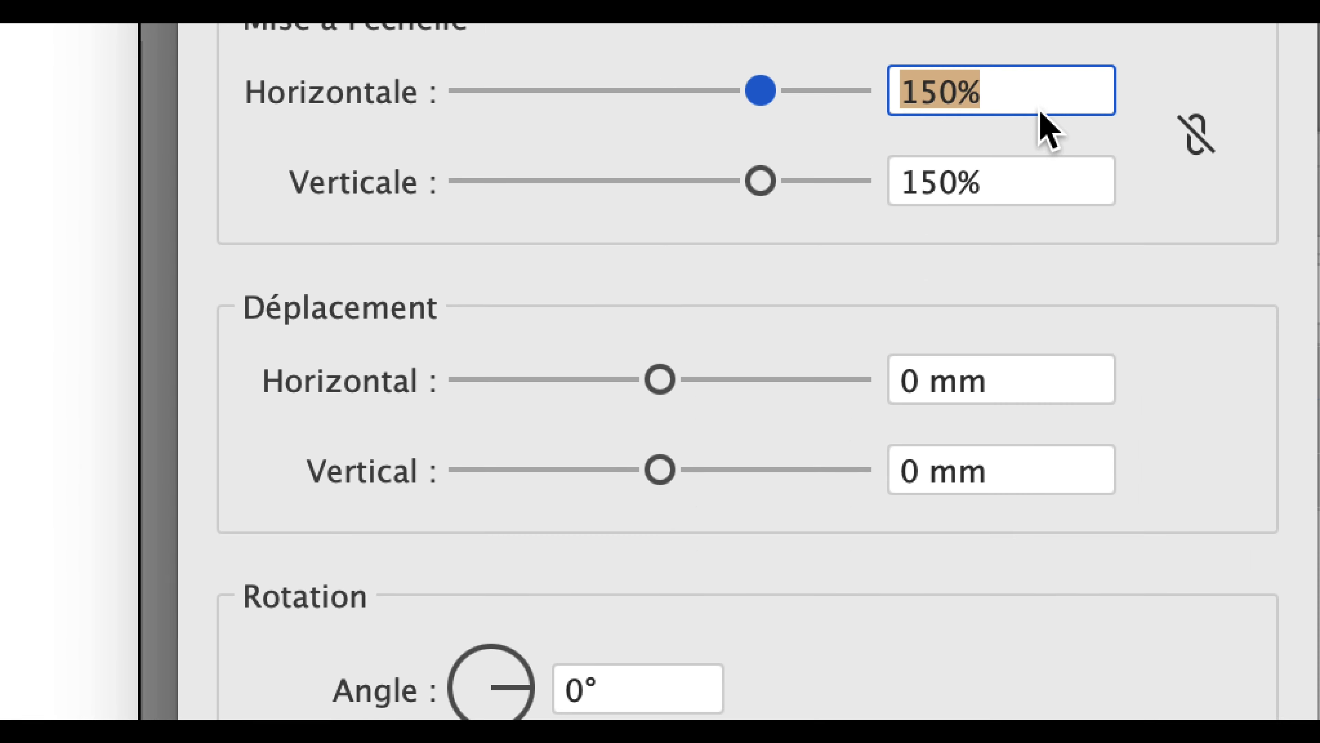
- Scale each selected label individually to 200% horizontally and 200% vertically, and apply the transformation
click(1039, 131)
click(1036, 111)
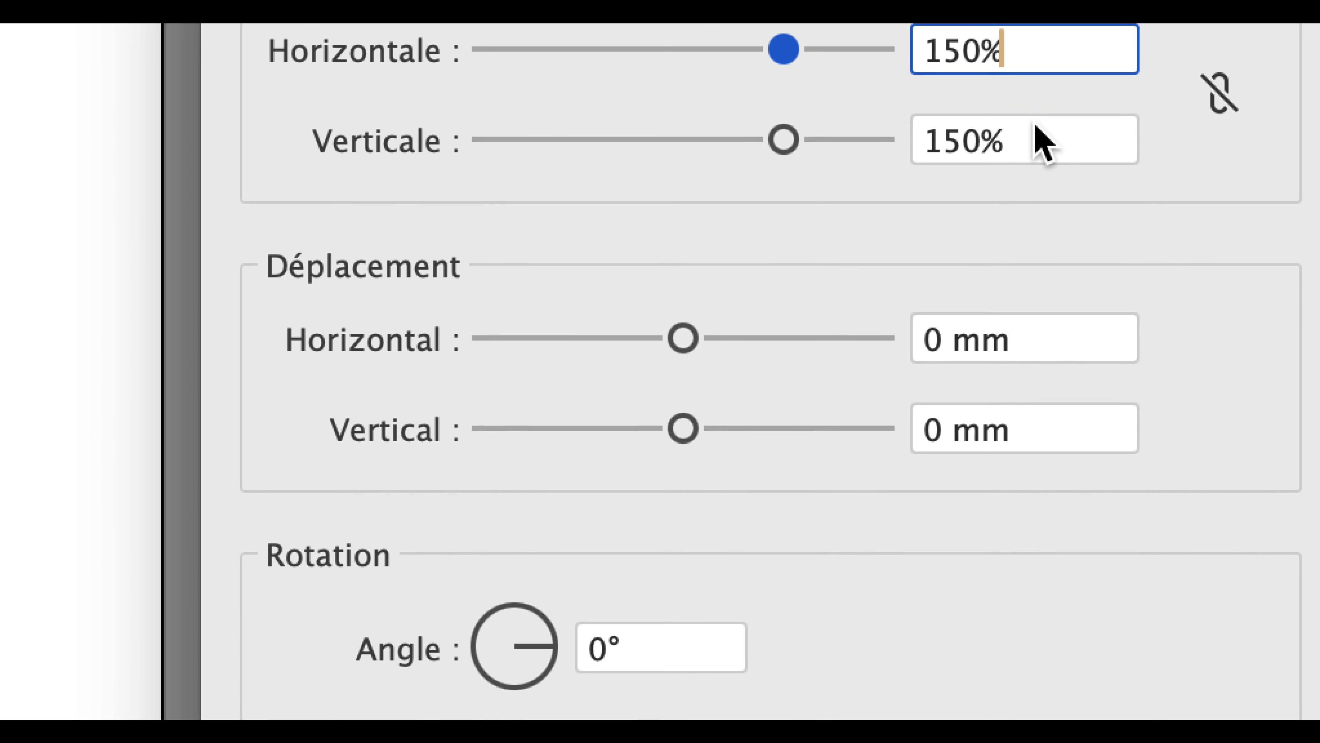
click(1037, 205)
drag(1038, 117, 913, 115)
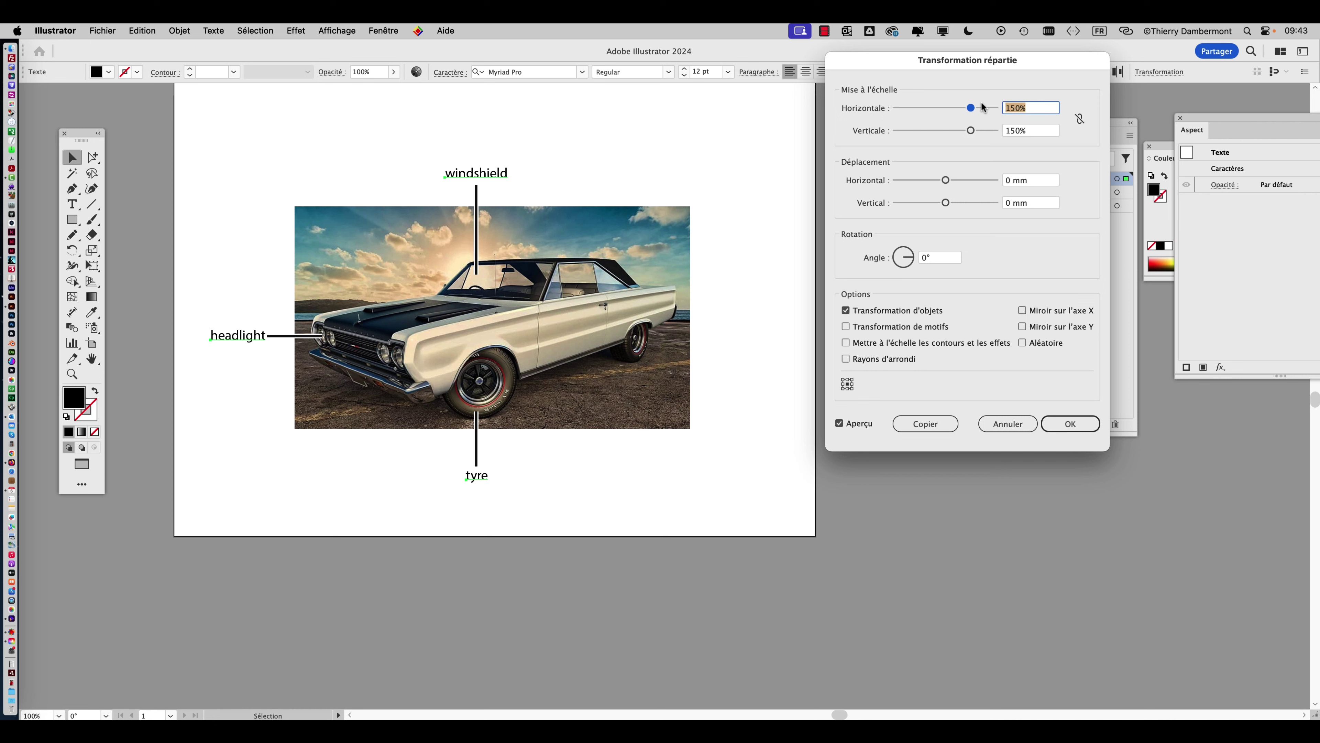
text(200)
key(Tab)
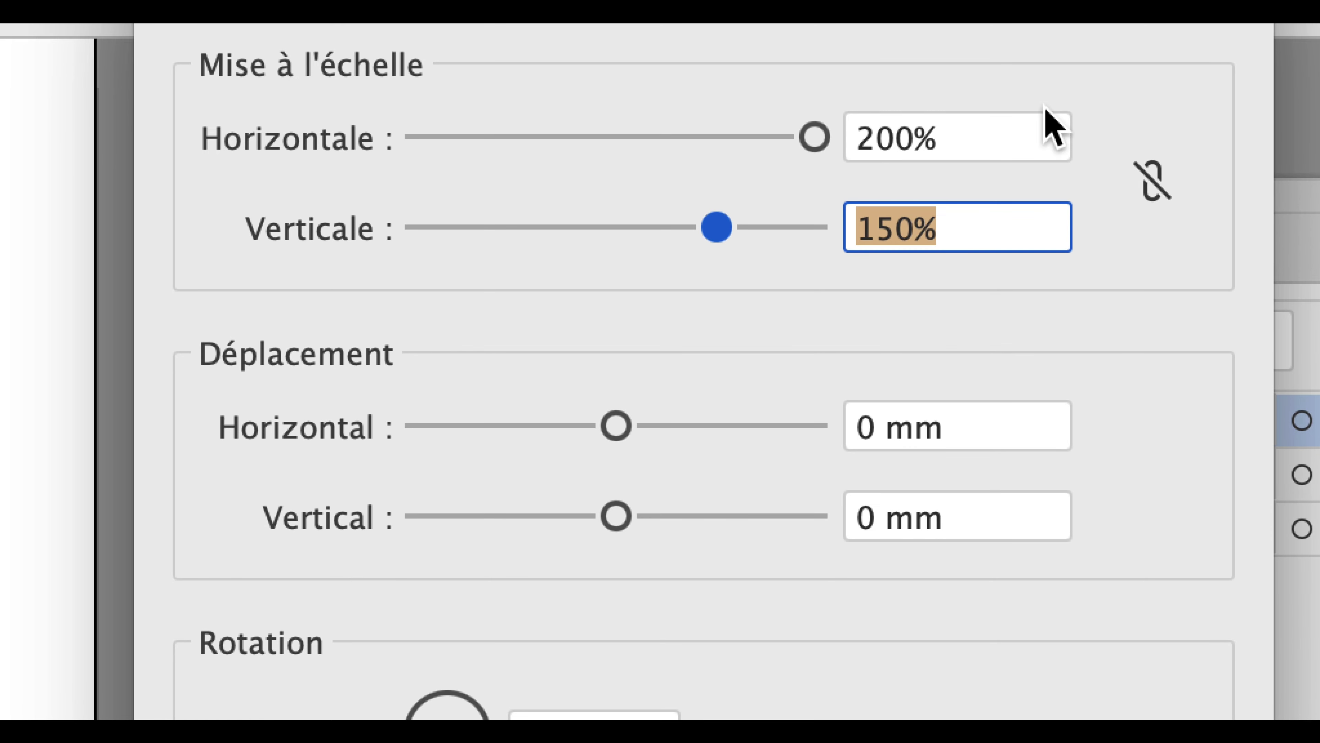
text(200)
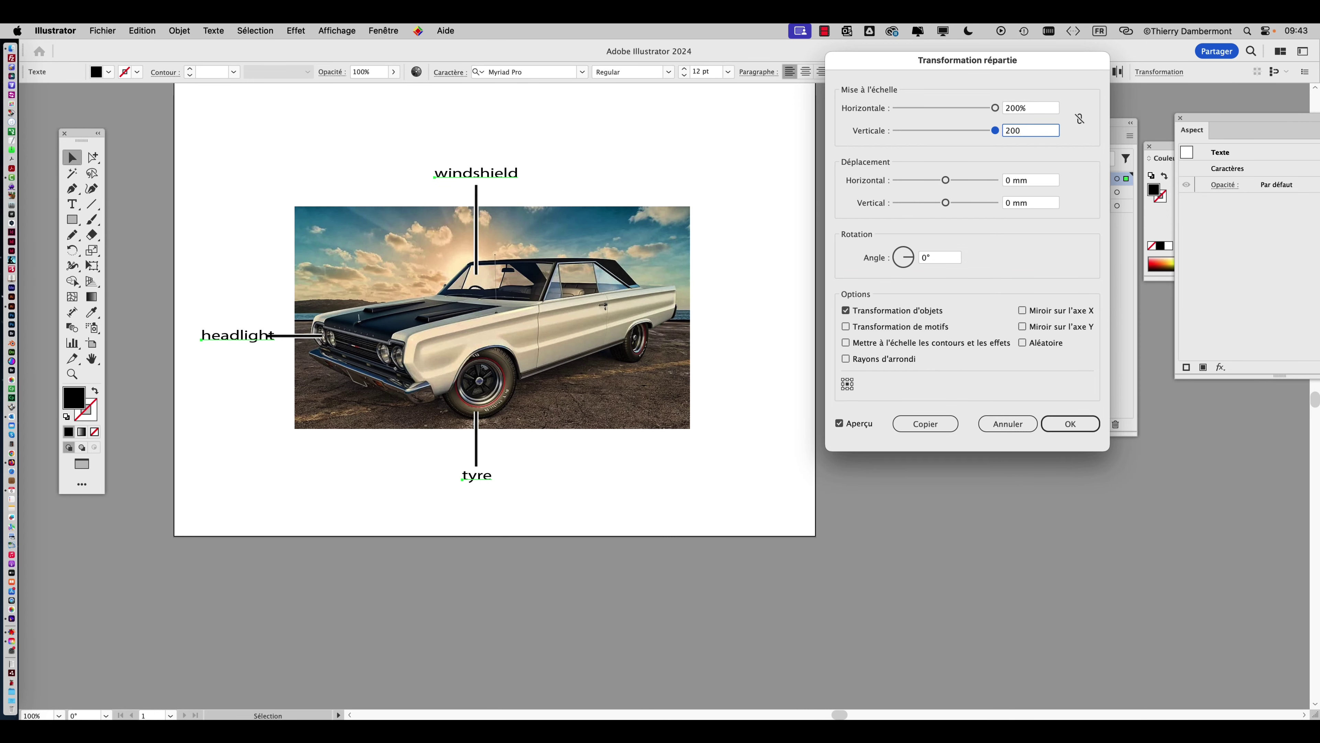
key(Tab)
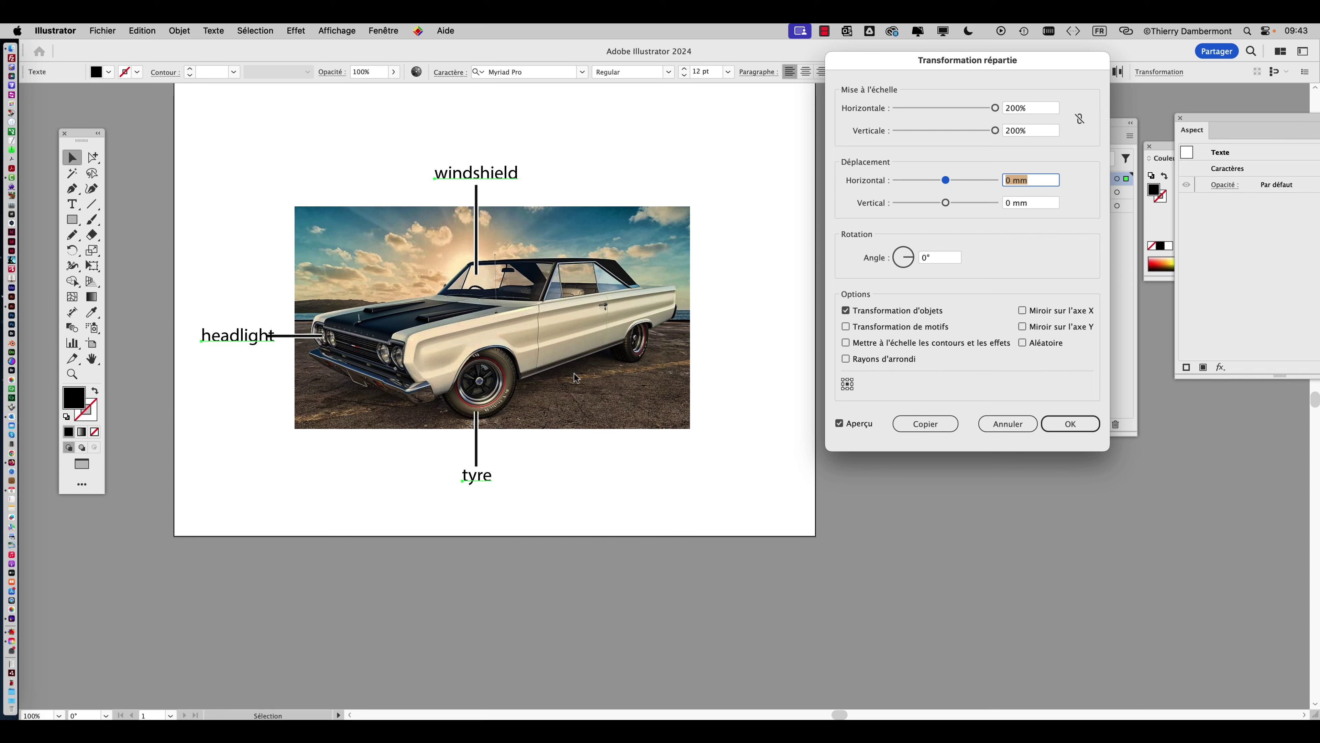
click(1076, 424)
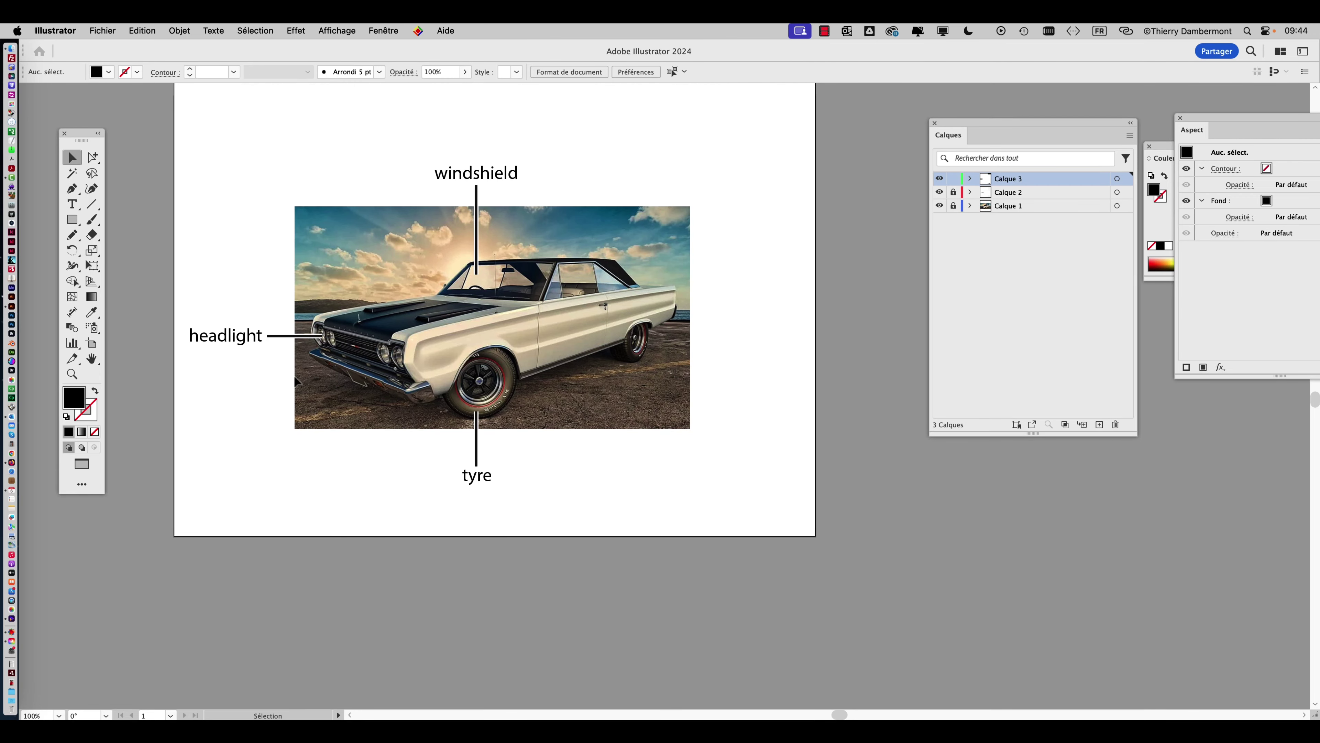
- Inspect the scaled labels and check the font size of the windshield label
scroll(297, 382, down, 1)
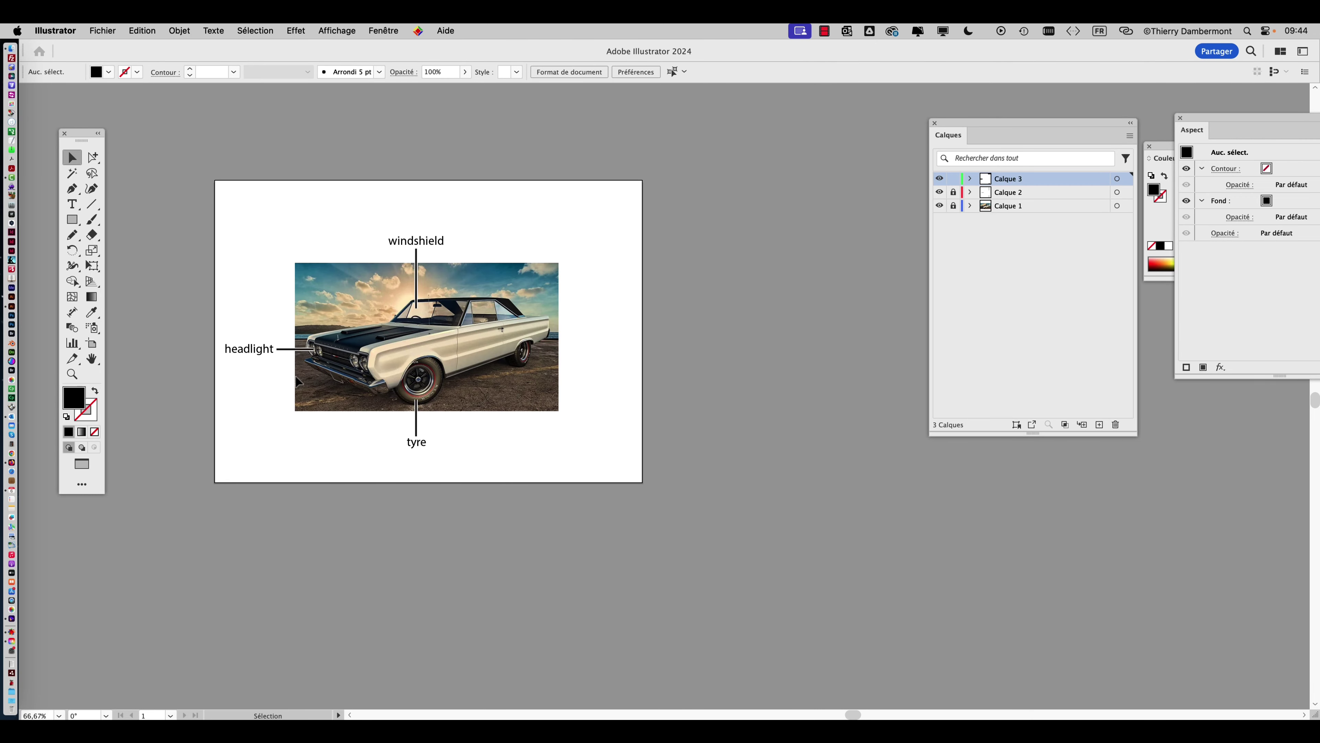
scroll(386, 290, up, 1)
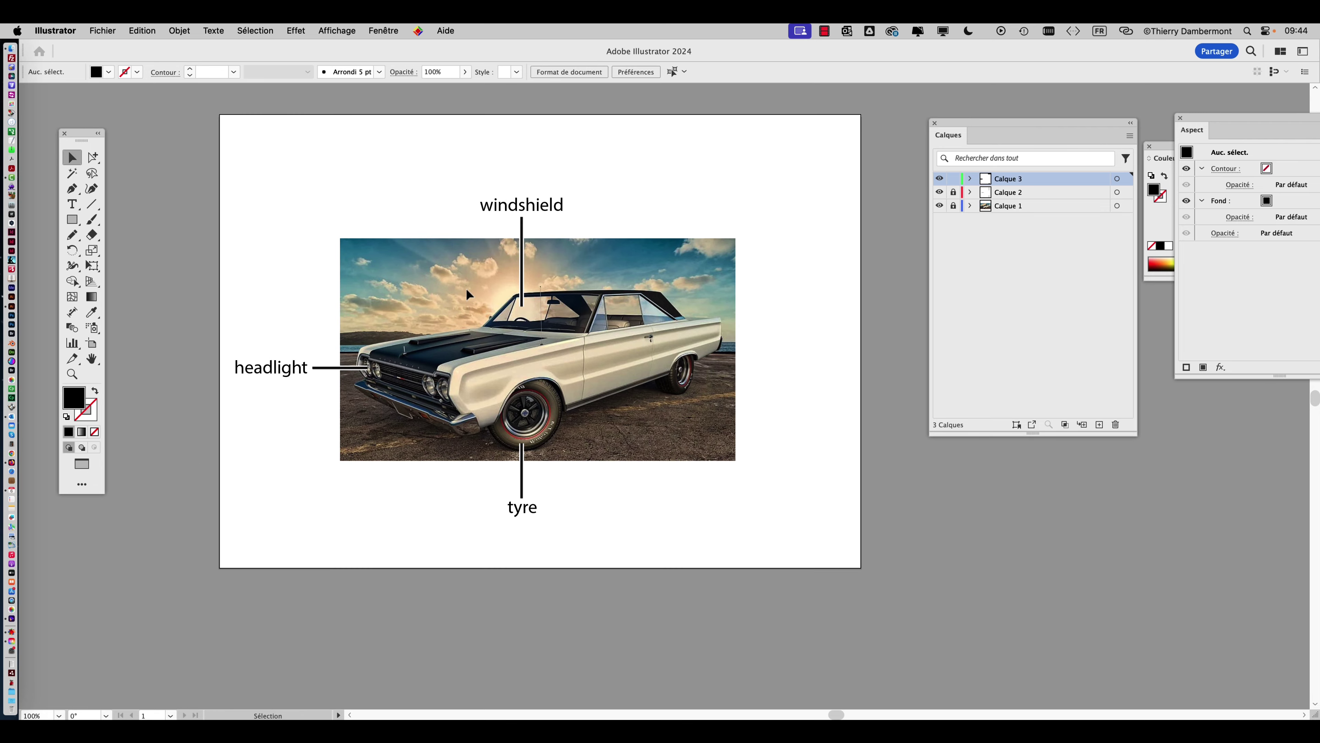
key(super+t)
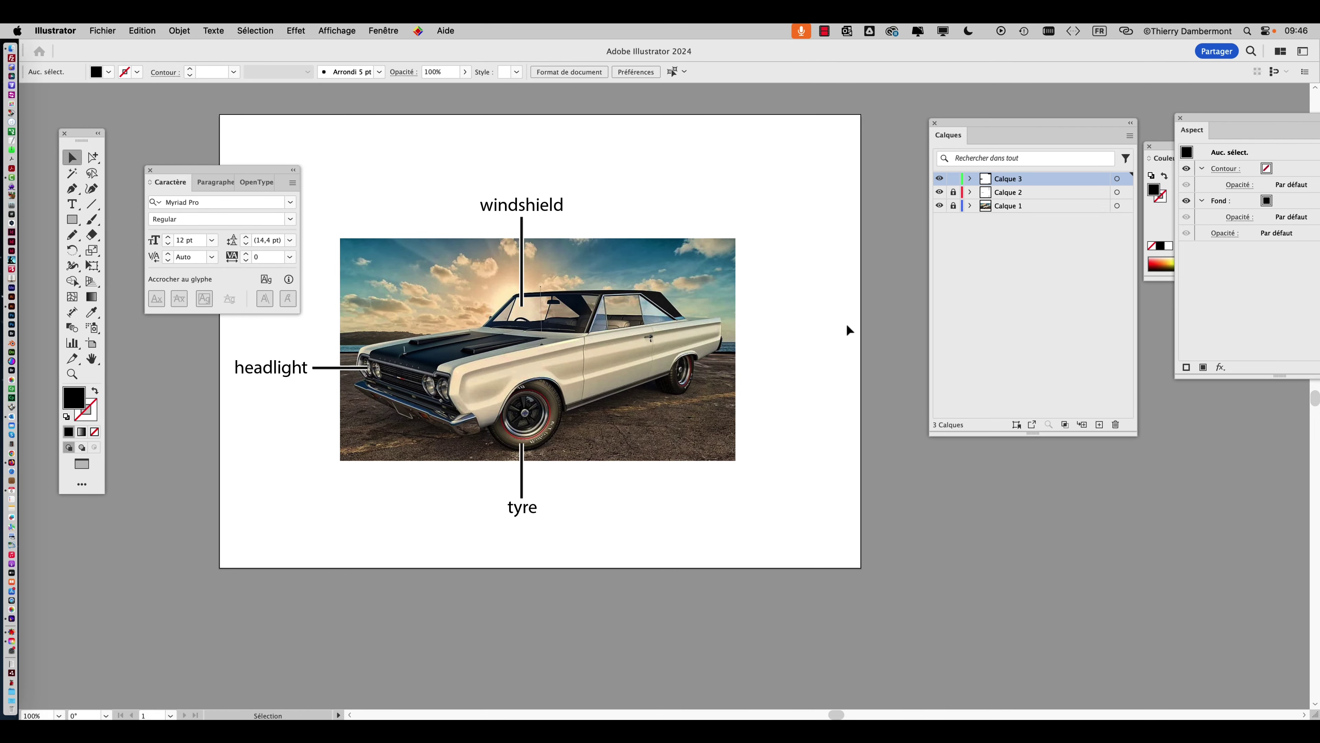
click(150, 170)
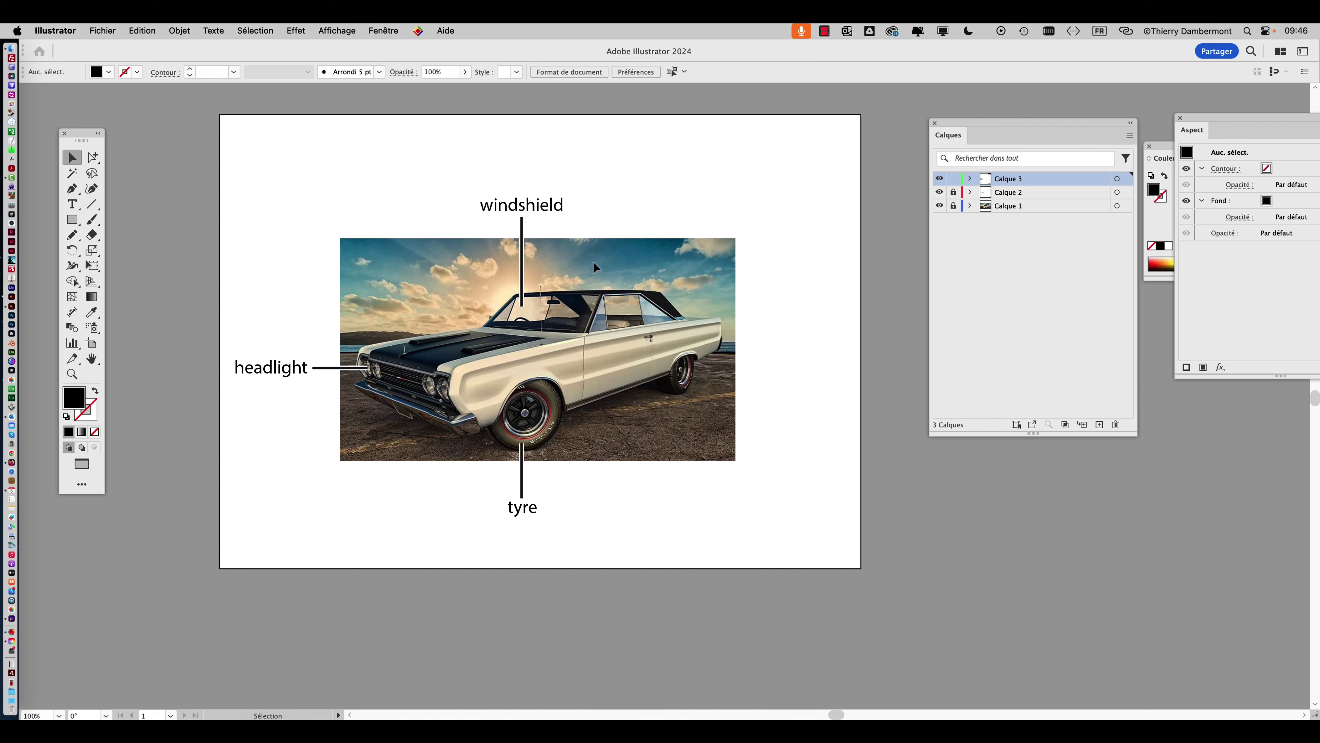
click(515, 209)
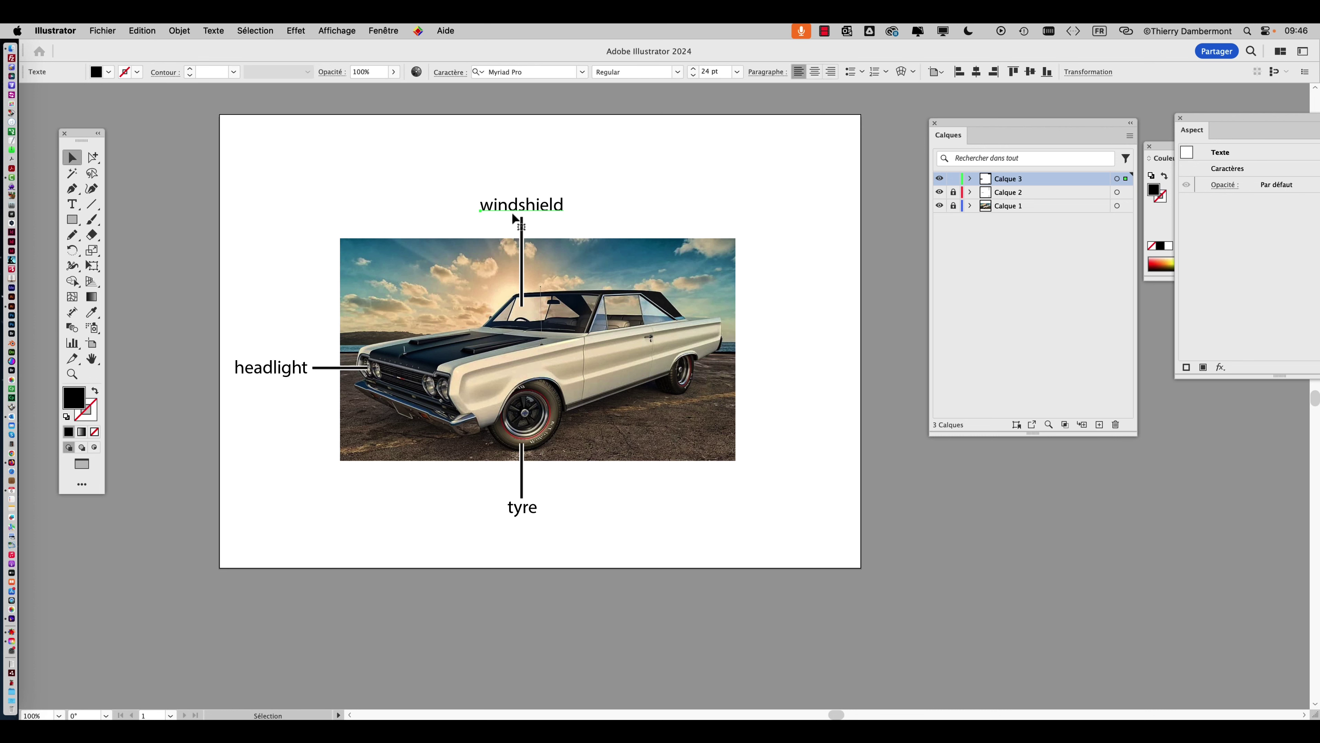
click(265, 31)
click(585, 141)
- Revert the document to its previous saved version
click(102, 30)
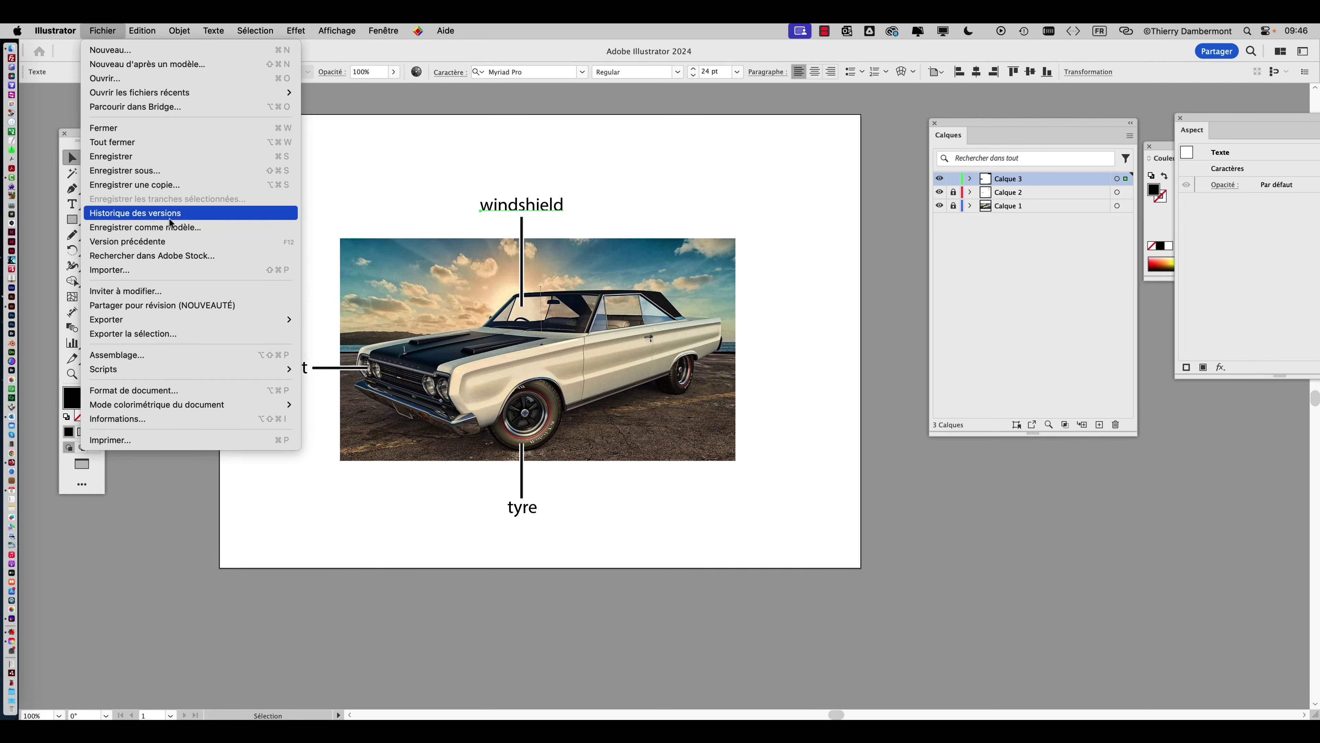
click(230, 245)
click(733, 413)
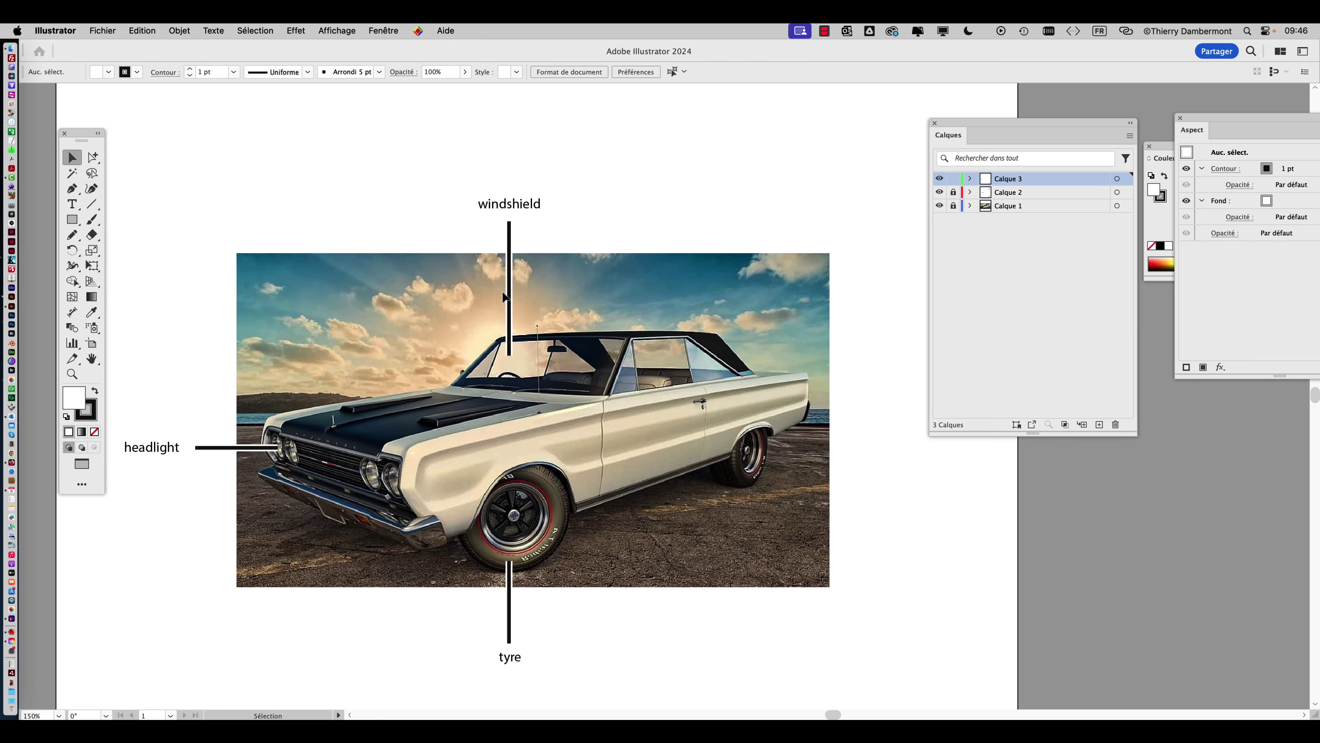
- Select the windshield label together with all other texts that have the same font size (Taille de police)
key(super+equal)
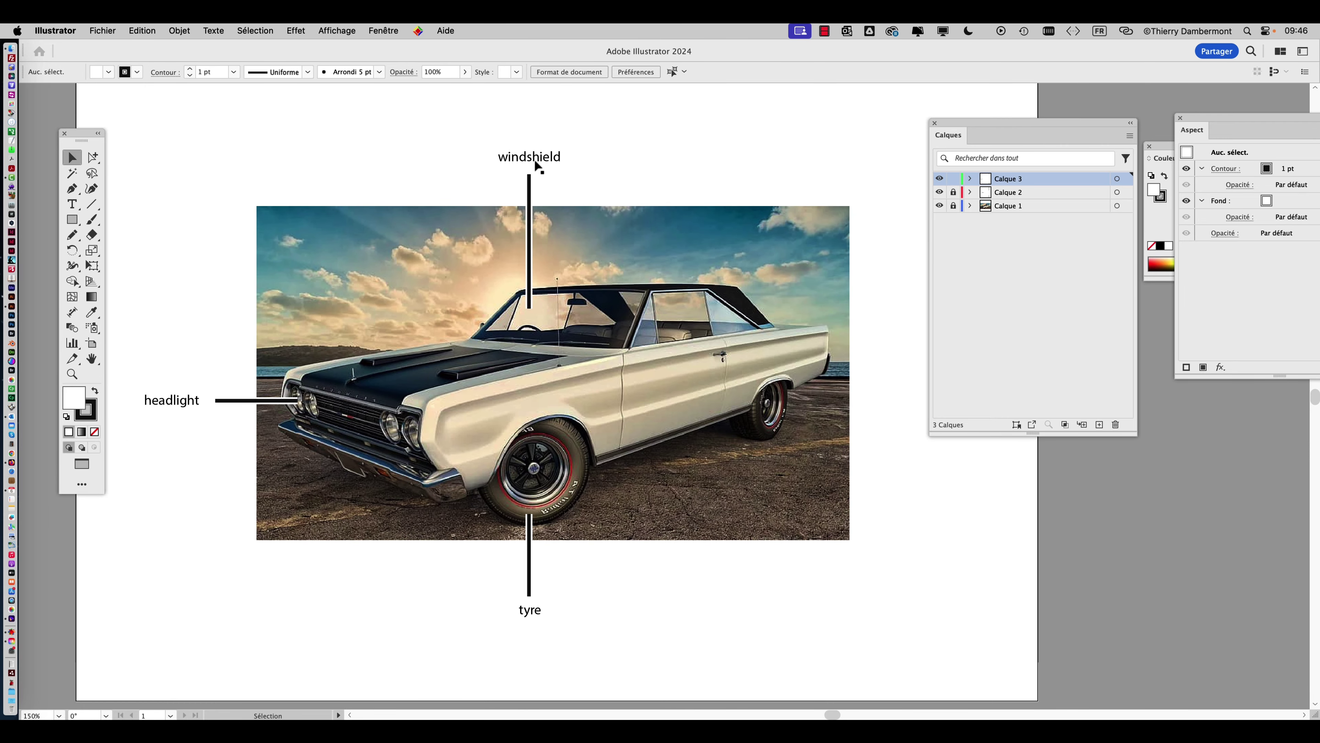
click(535, 159)
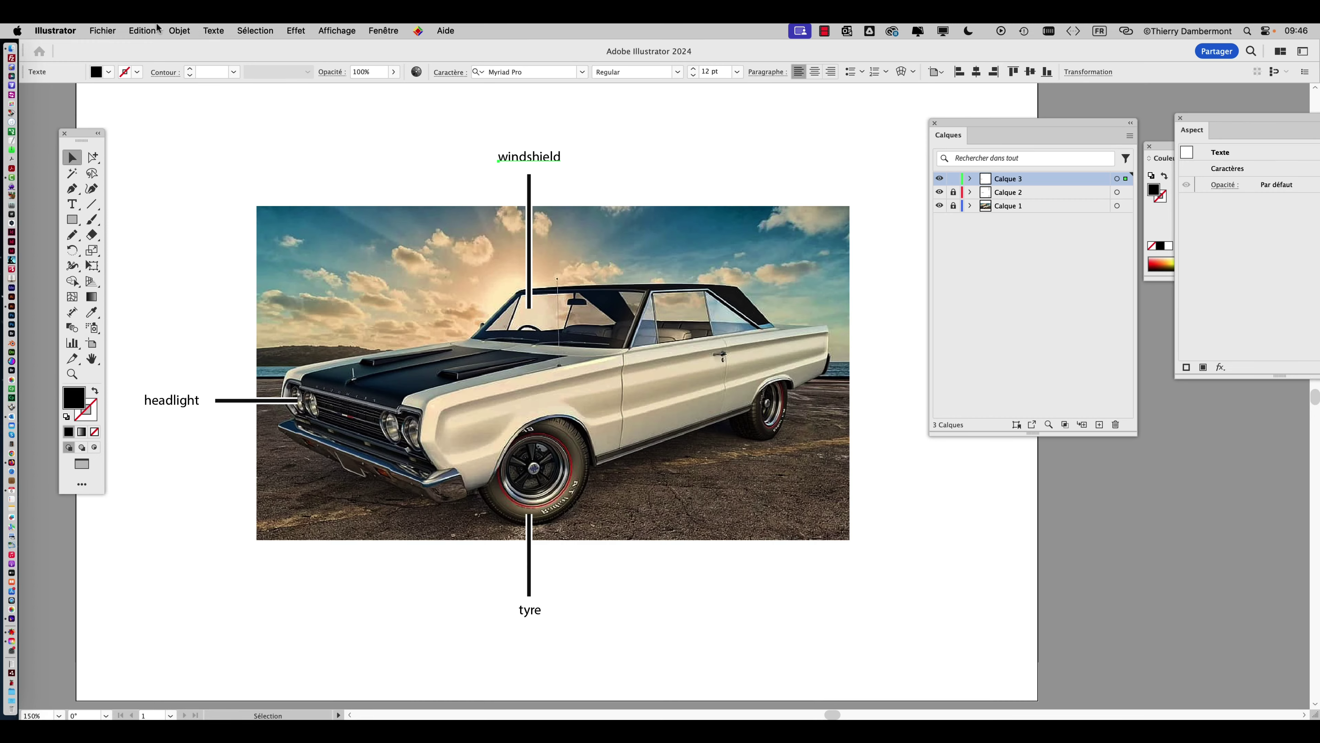
click(255, 31)
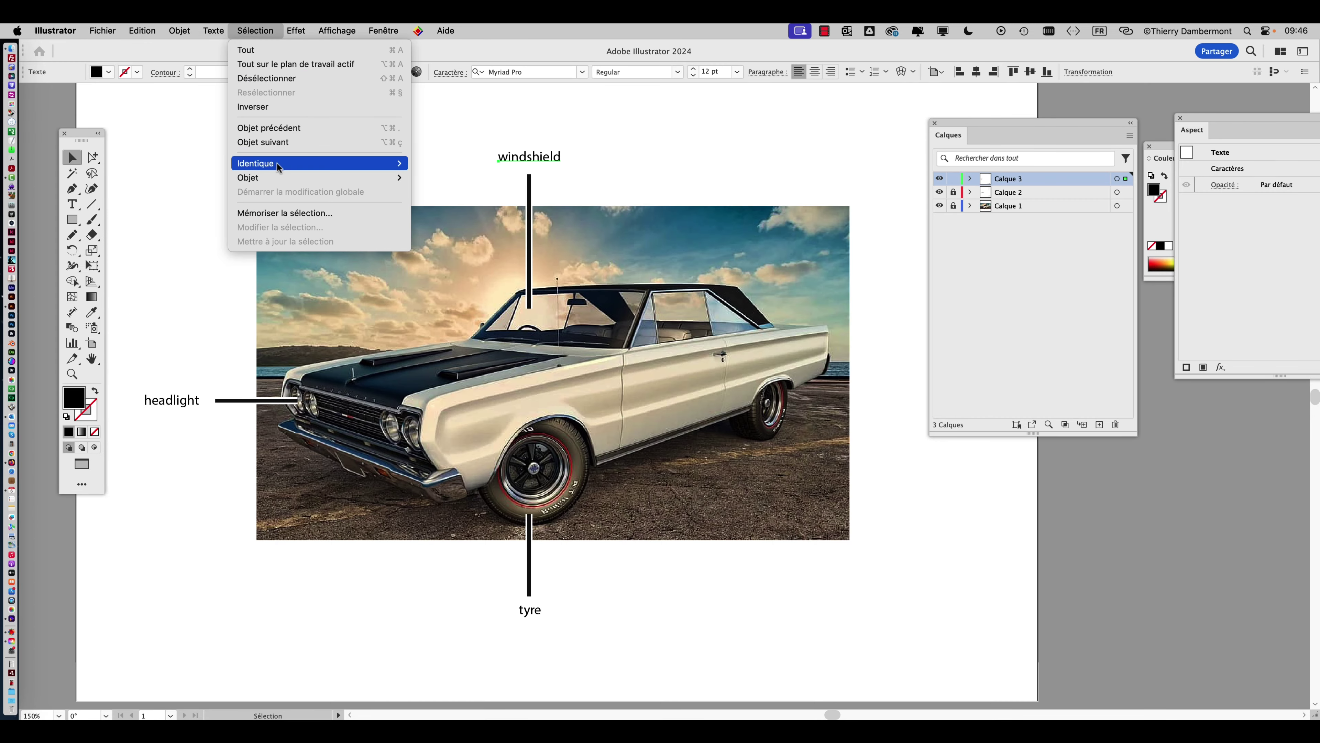
mouse_move(267, 165)
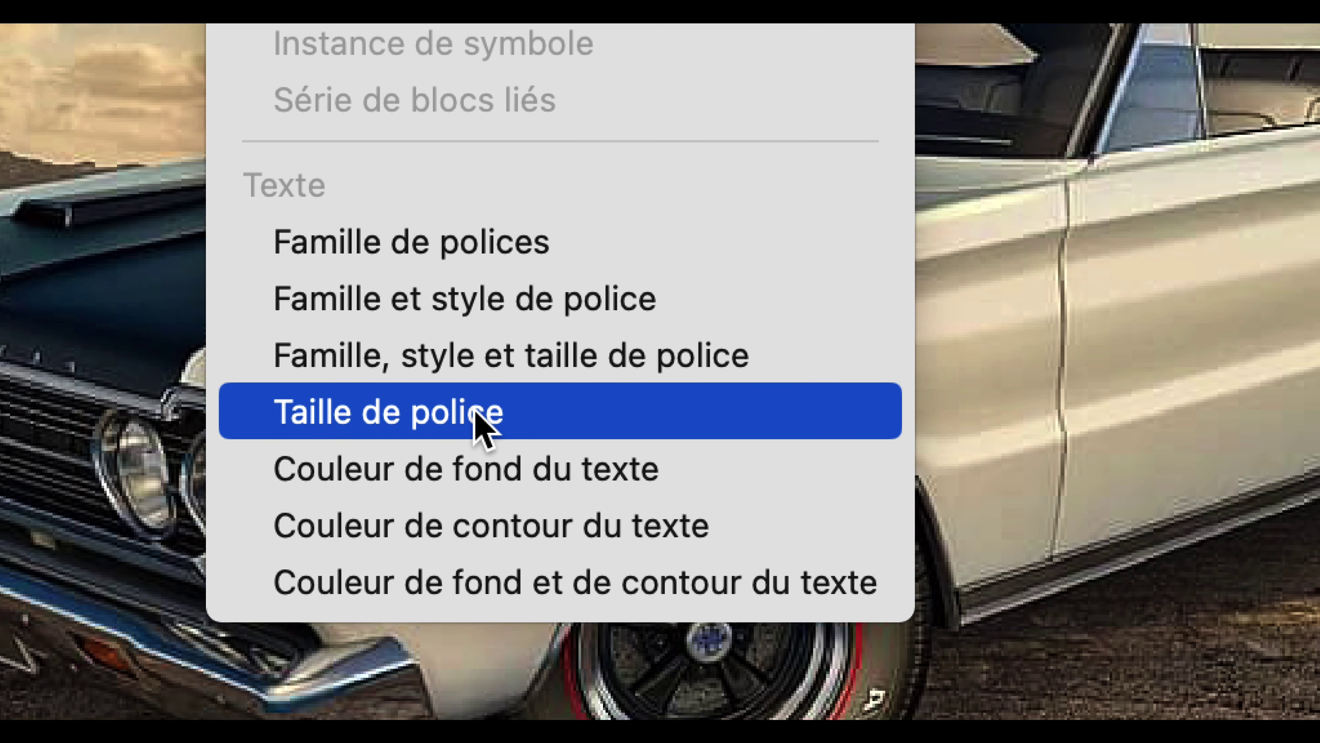
click(474, 414)
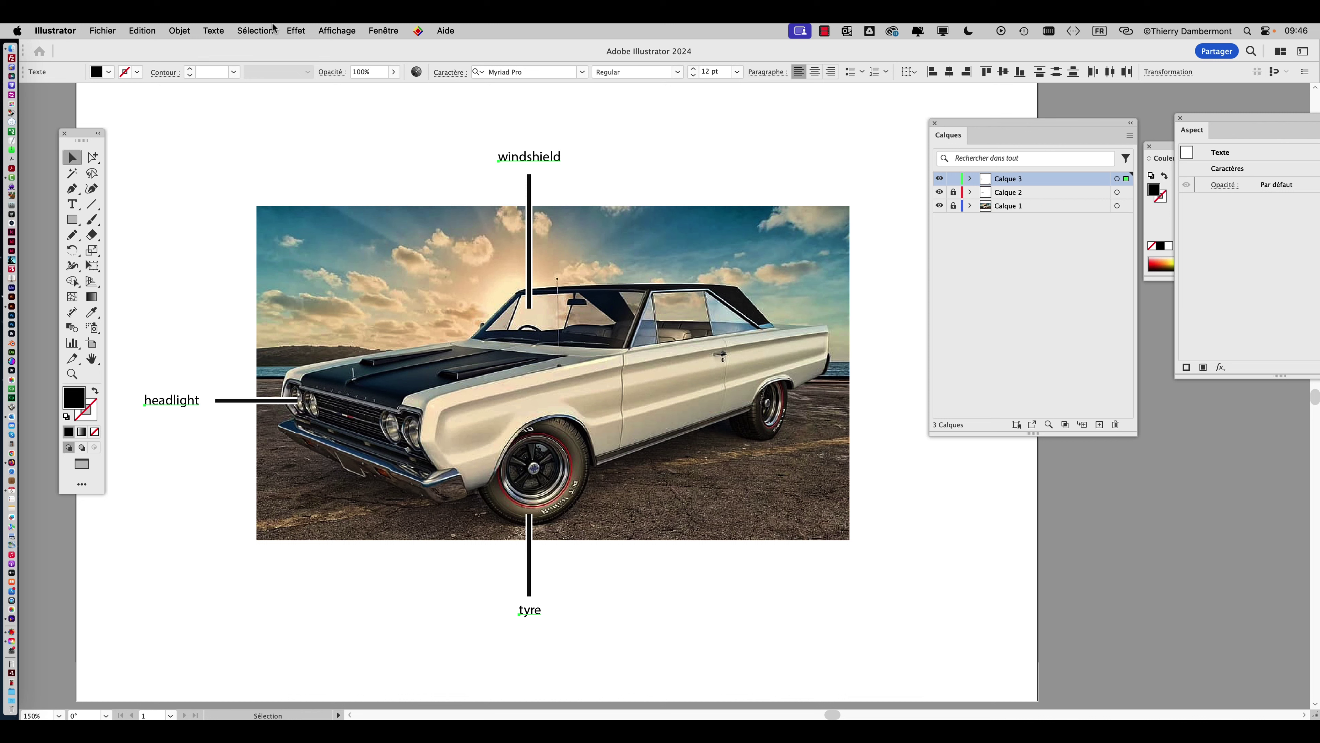
- Increase the font size of the three selected labels to 23 pt
key(super+t)
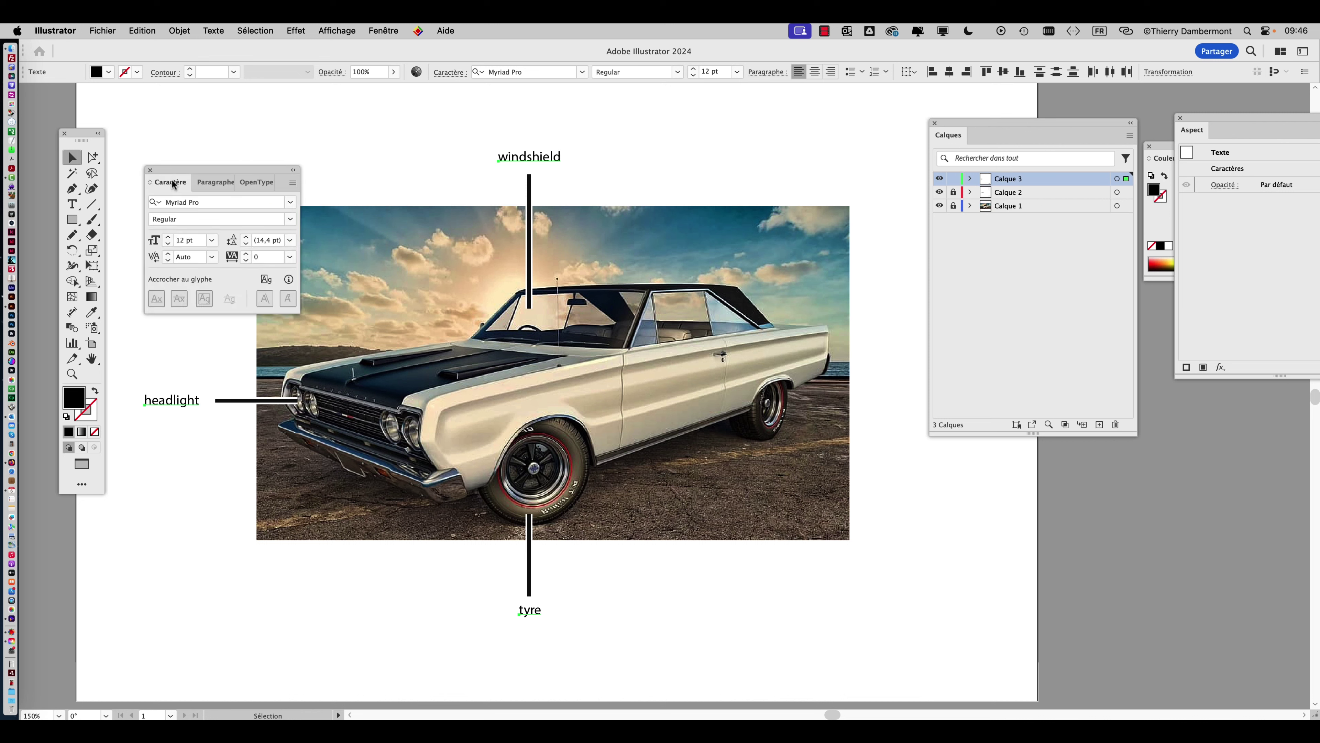
drag(172, 181, 712, 138)
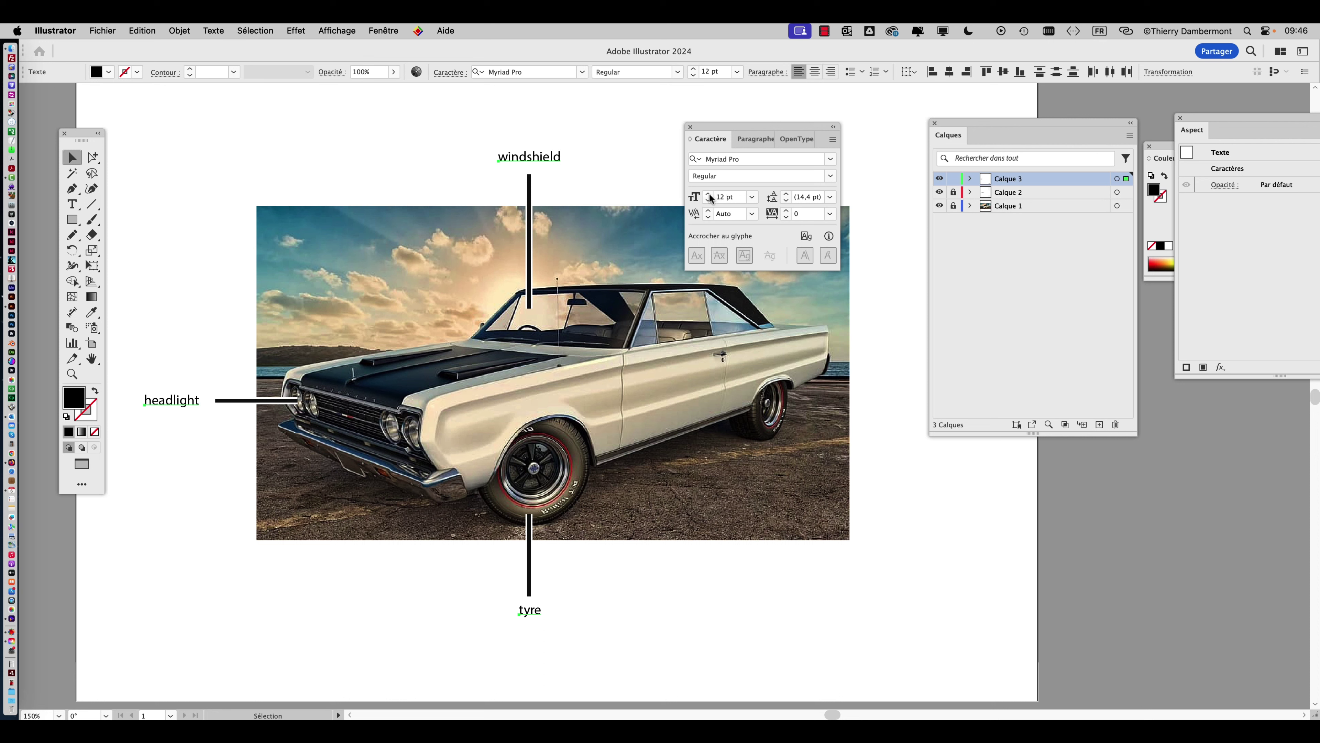
click(709, 194)
click(709, 195)
click(709, 194)
click(709, 194)
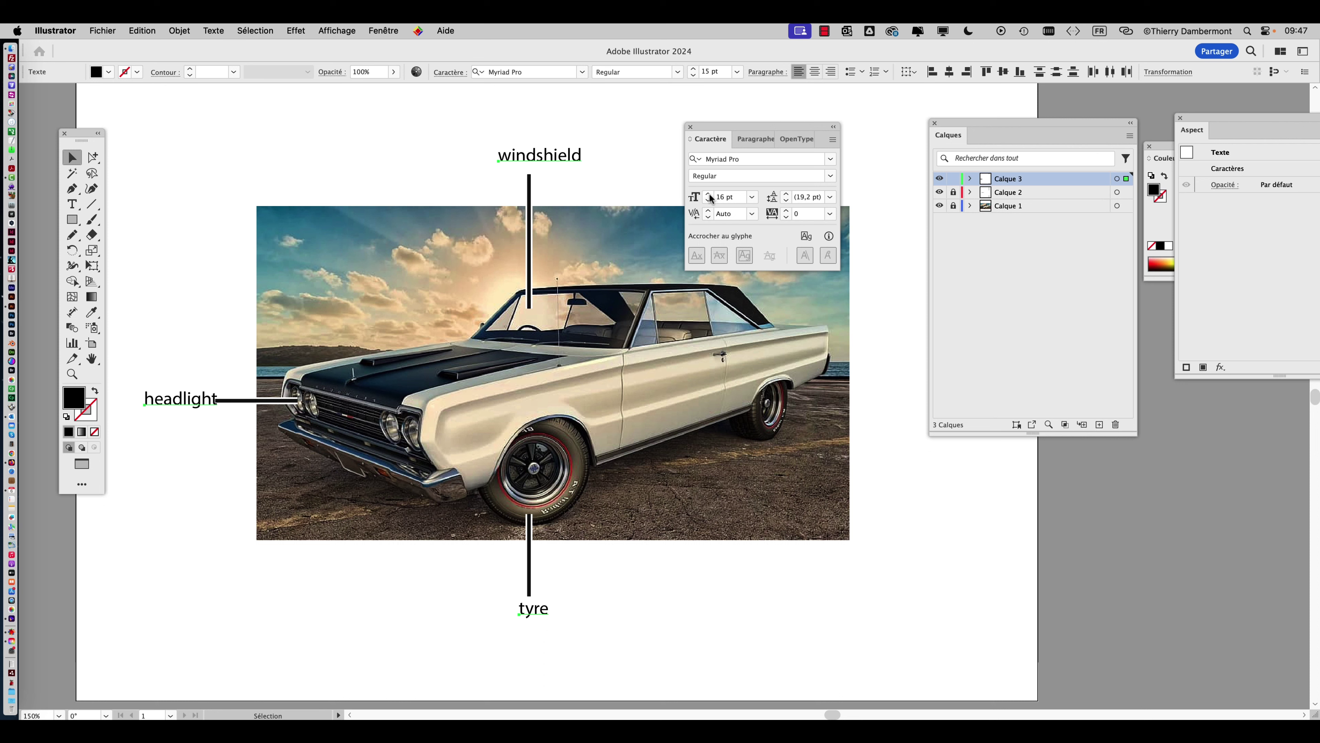
click(709, 194)
click(709, 195)
click(709, 194)
click(709, 195)
click(709, 195)
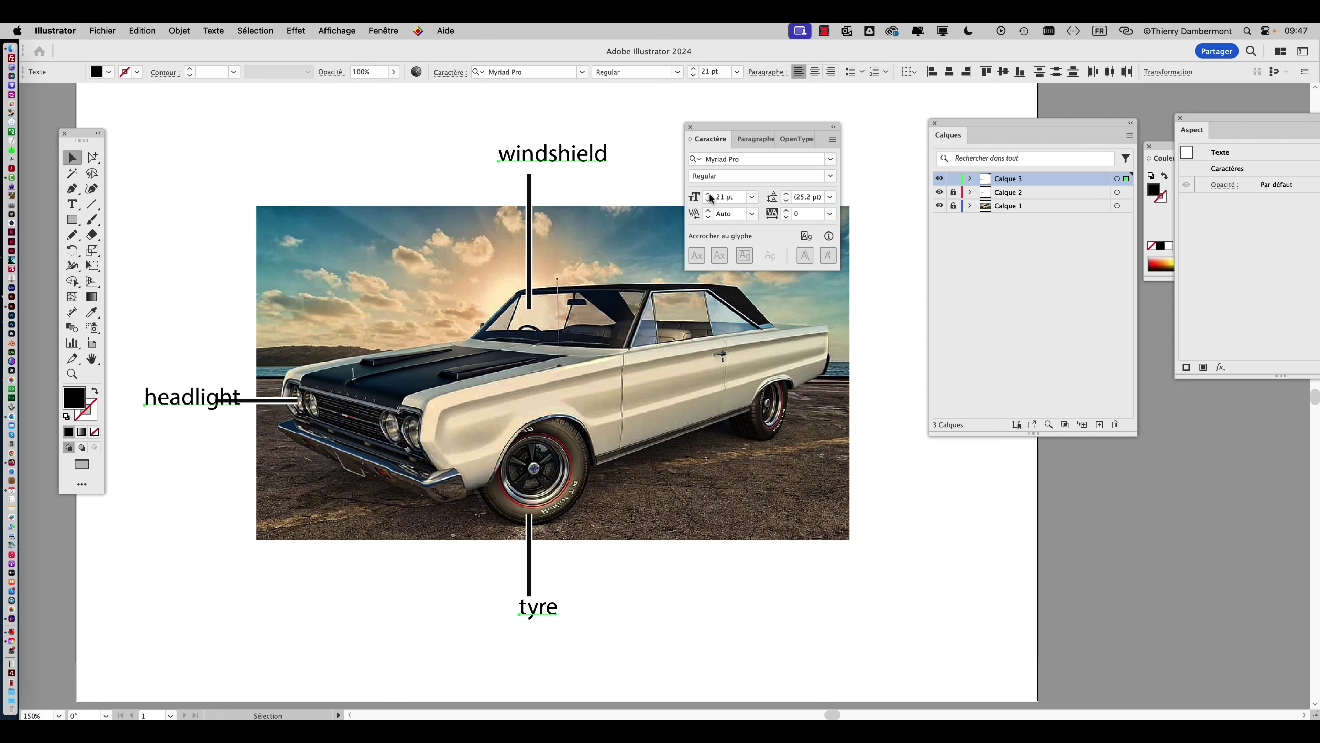
click(709, 194)
click(709, 194)
- Centre the paragraph alignment of the three labels and raise their font size to 24 pt
click(750, 140)
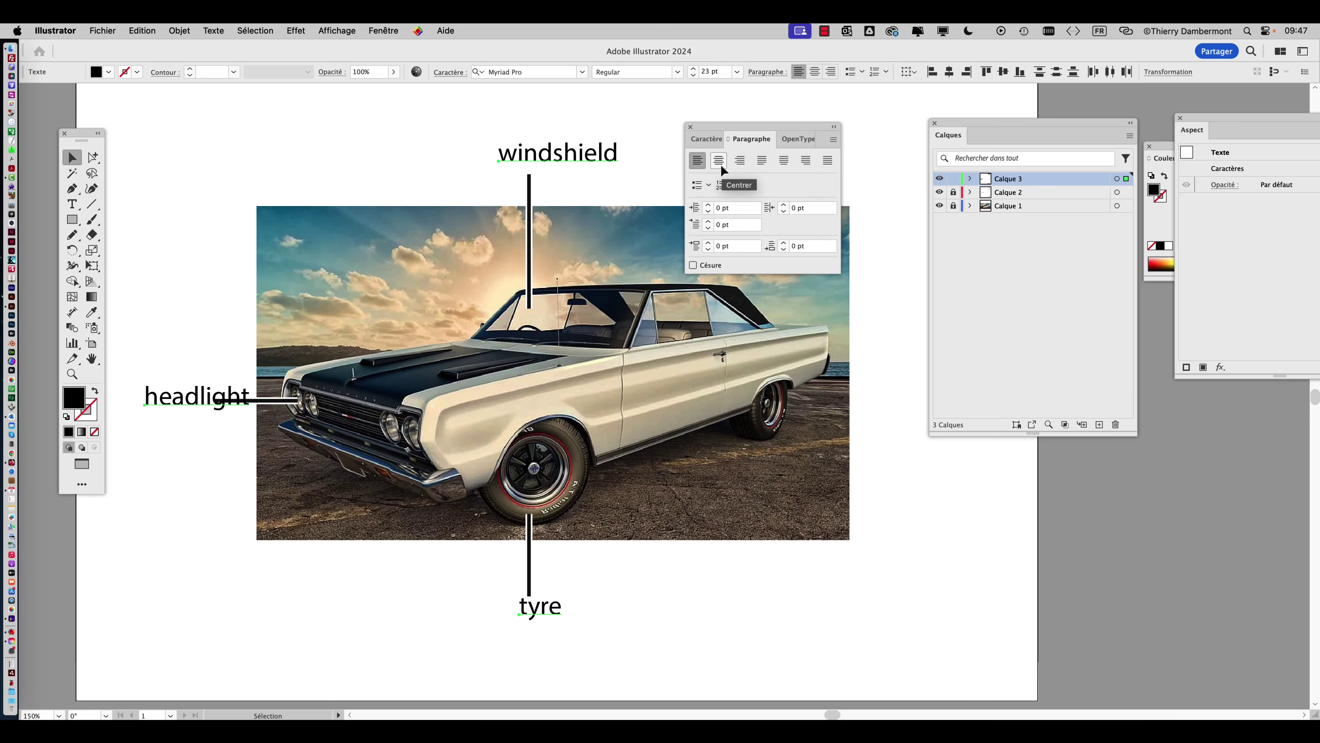
click(720, 166)
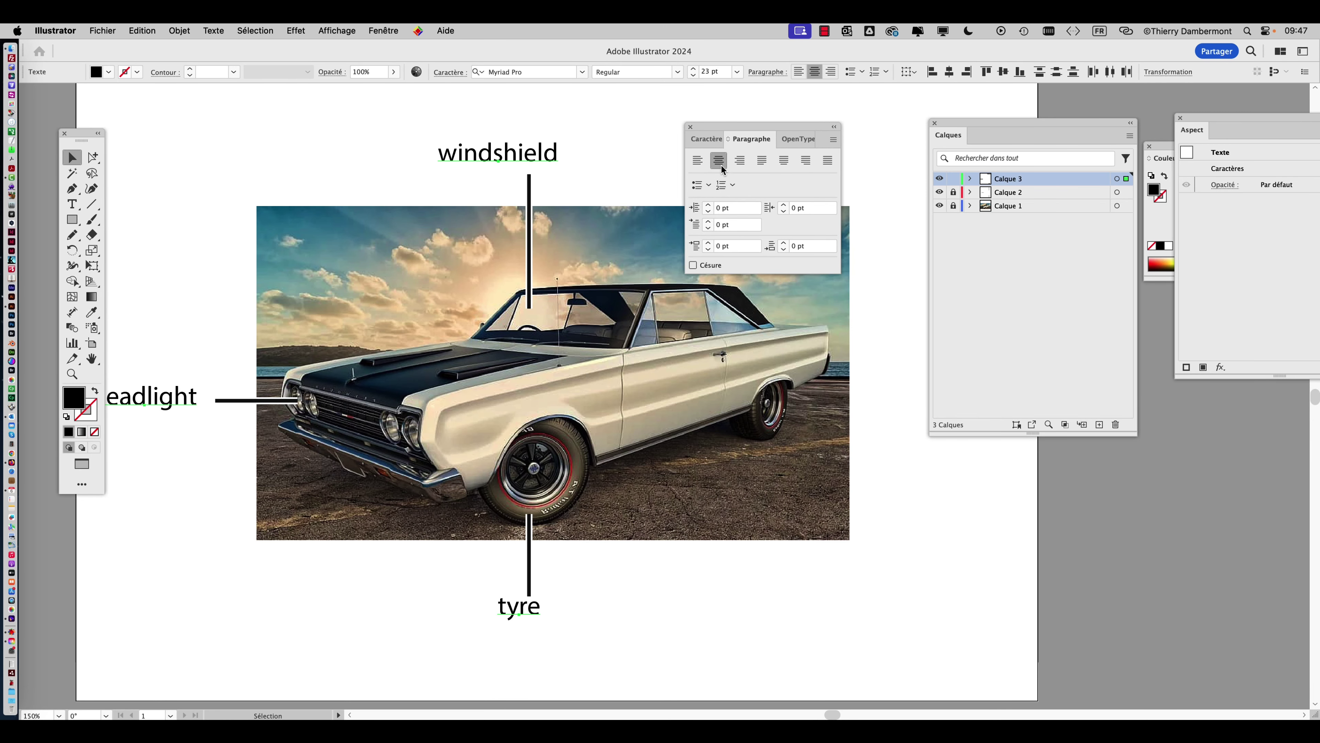
click(707, 141)
click(708, 193)
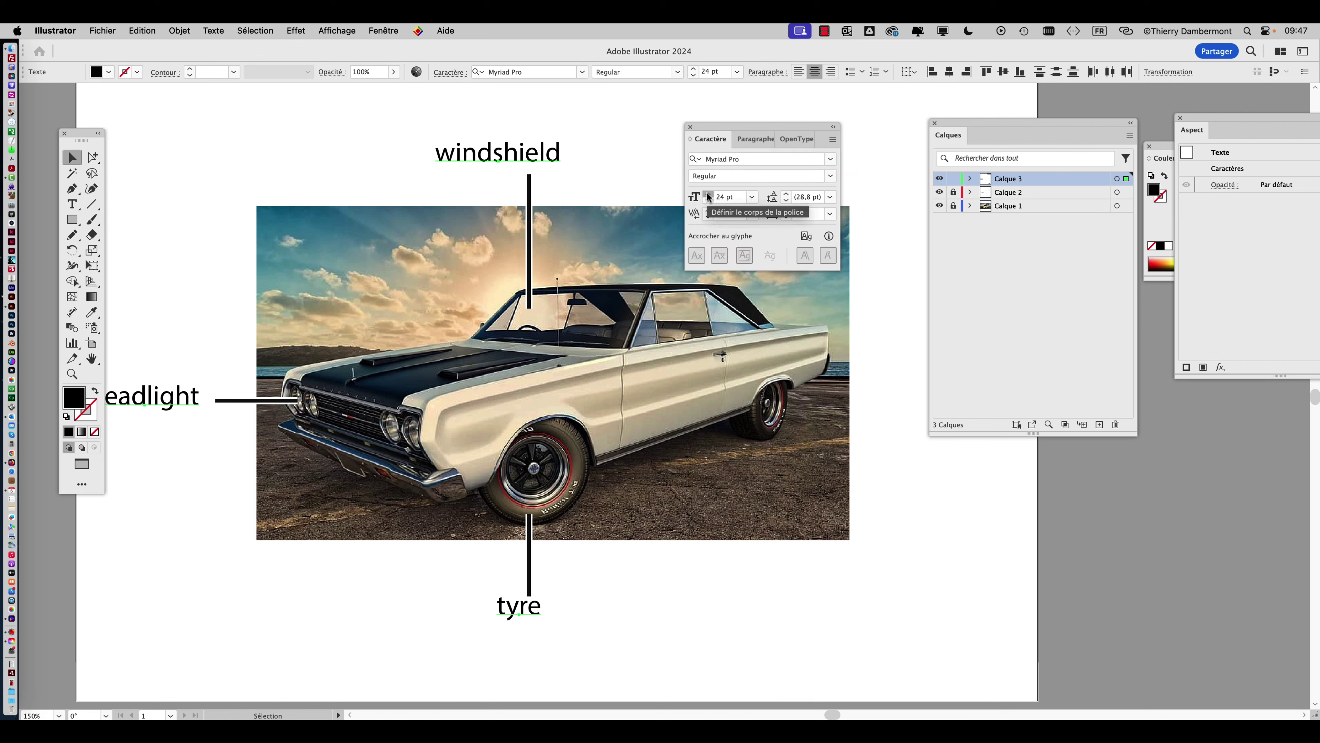
- Set the font size of the three selected labels to 30 pt
click(708, 194)
click(708, 194)
click(708, 194)
click(708, 193)
click(708, 200)
click(707, 200)
click(707, 200)
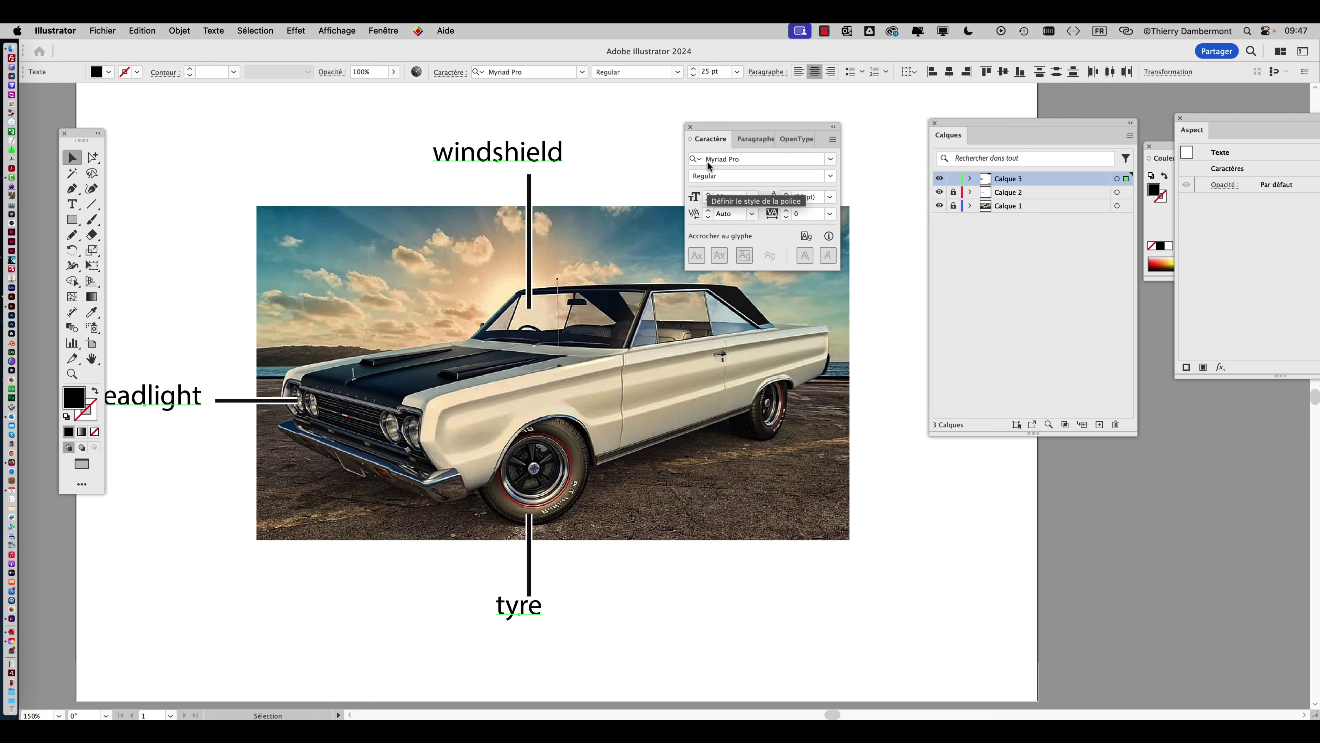
click(709, 194)
click(709, 195)
click(709, 194)
click(708, 194)
click(709, 195)
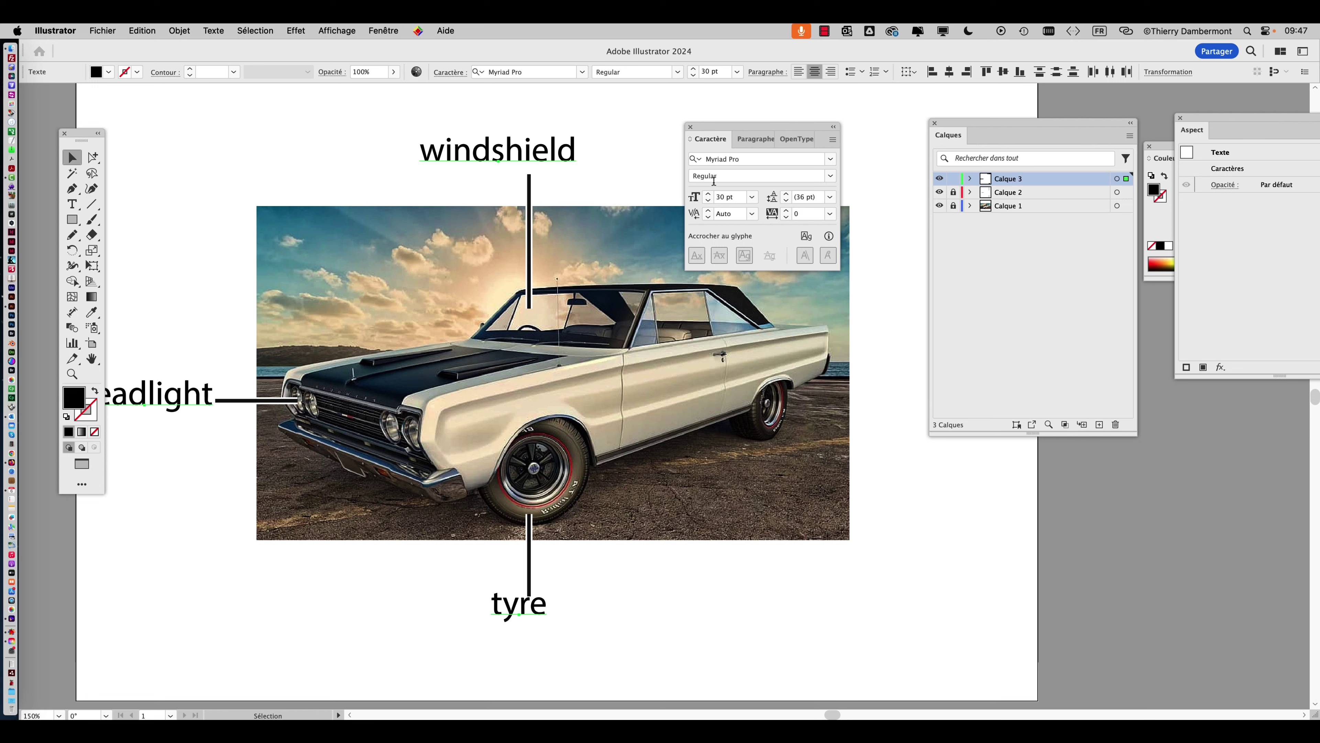
- Move the Character panel aside and revert the document to its saved version
drag(717, 131, 796, 122)
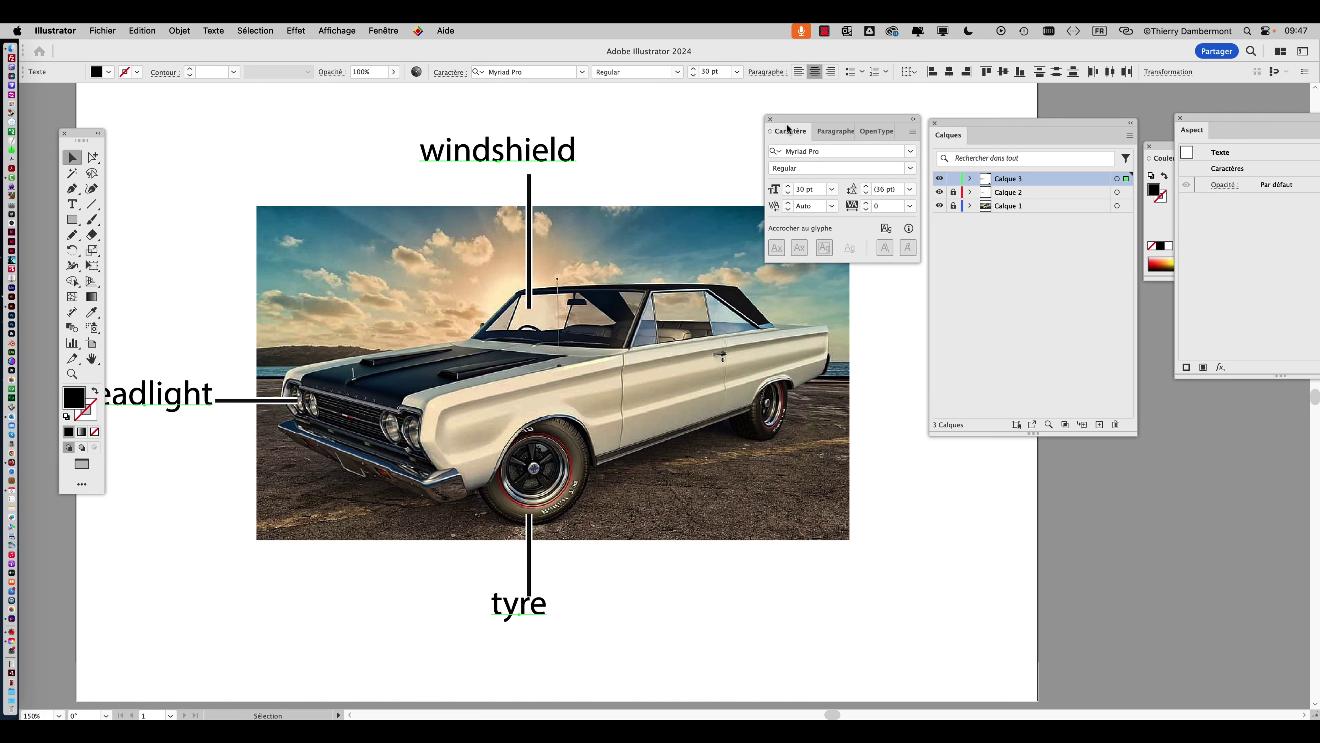
click(94, 30)
click(173, 241)
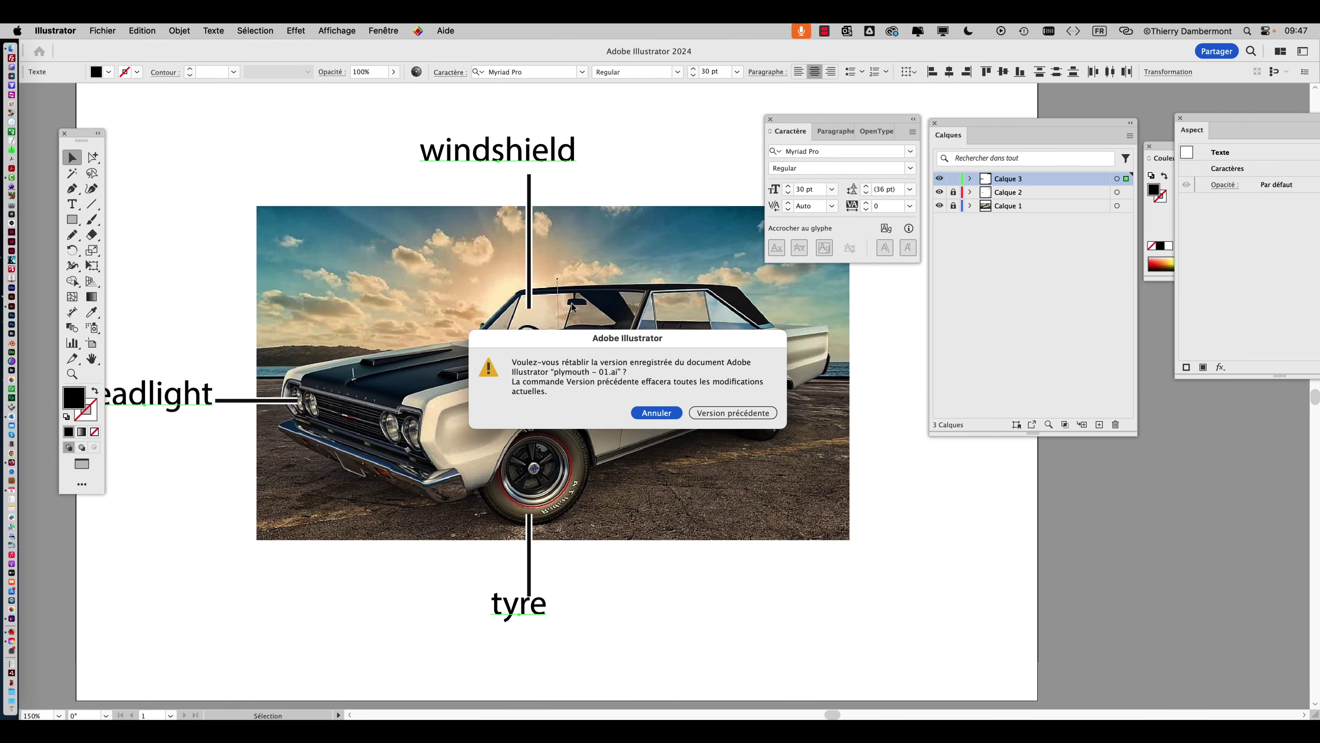
click(734, 413)
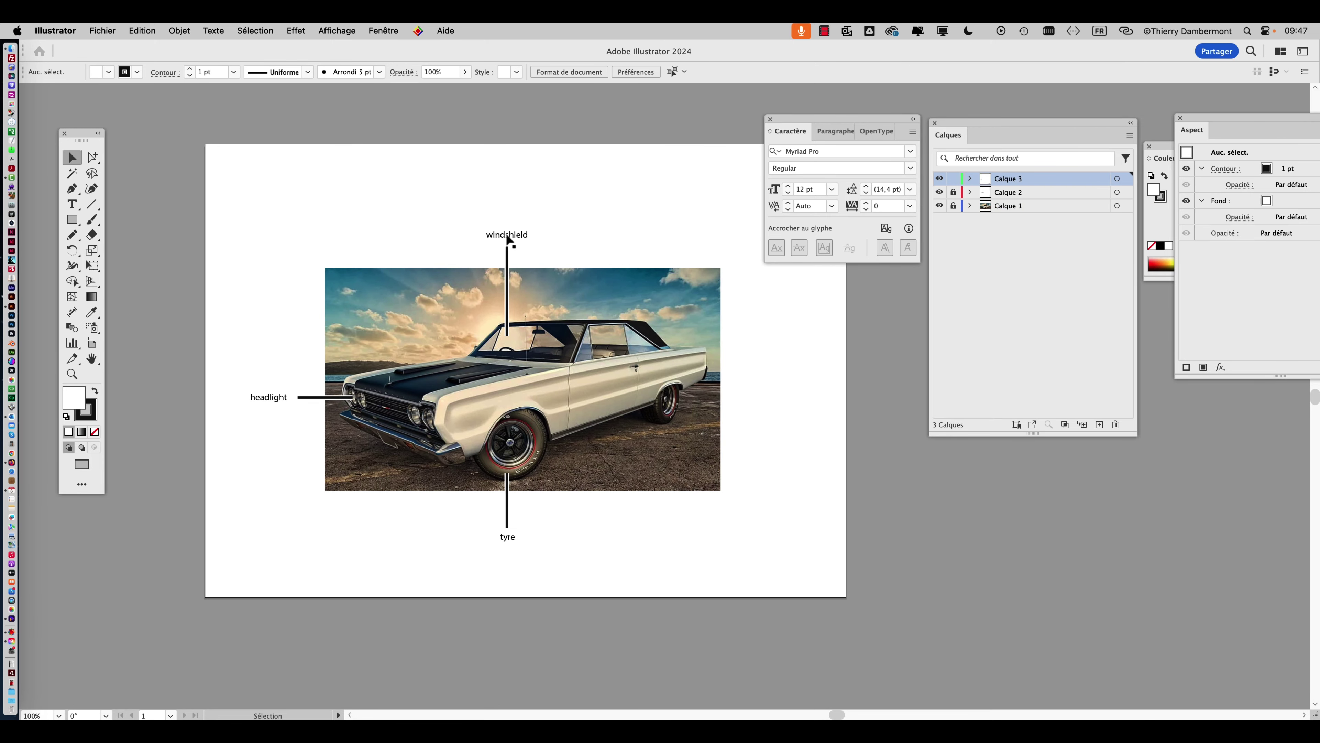
- Select the windshield label together with all other texts that share its font size (Taille de police)
click(503, 241)
scroll(504, 240, up, 2)
click(247, 29)
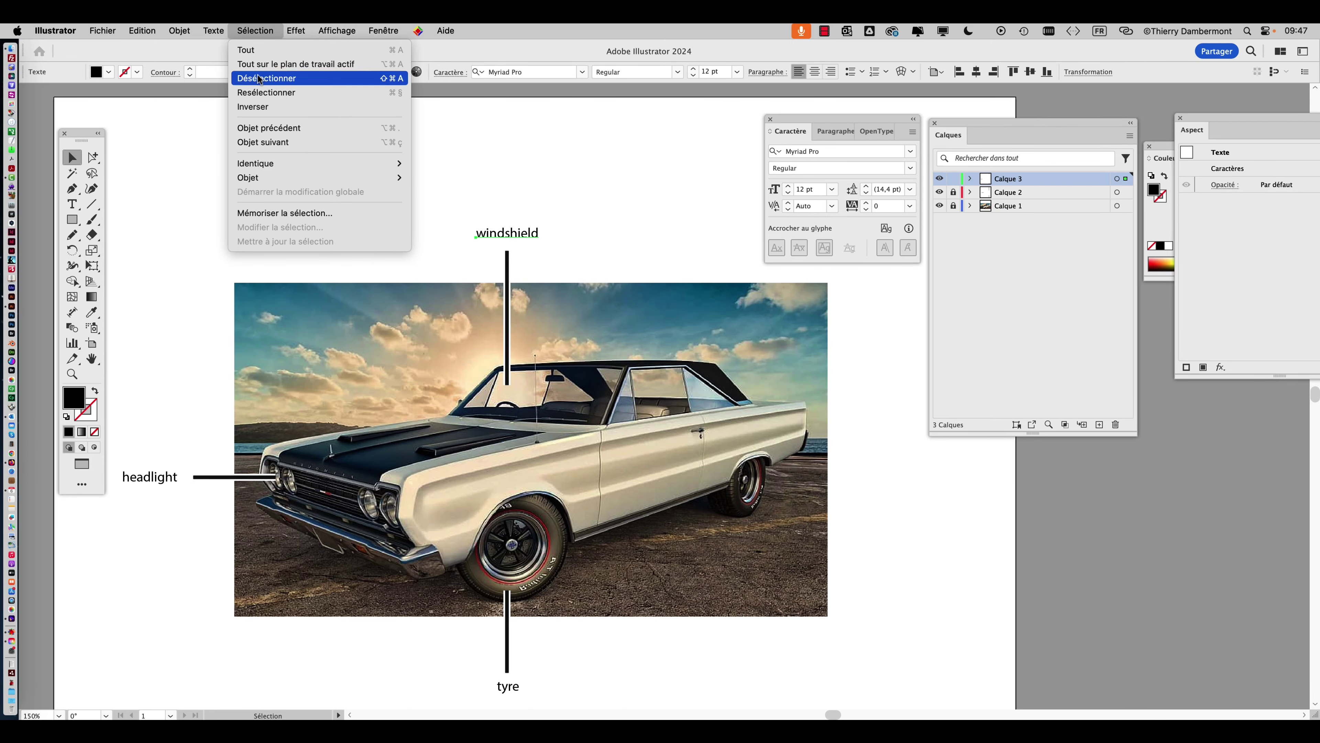
mouse_move(322, 162)
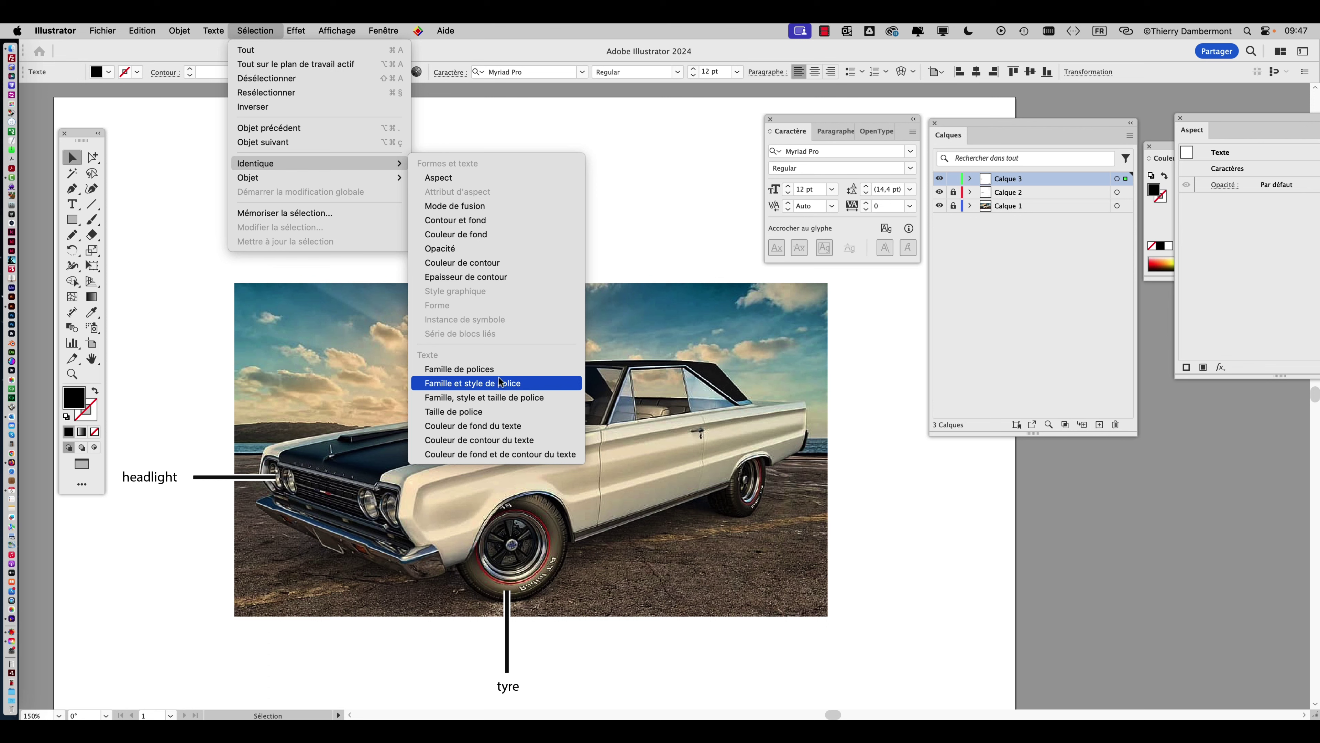
click(502, 411)
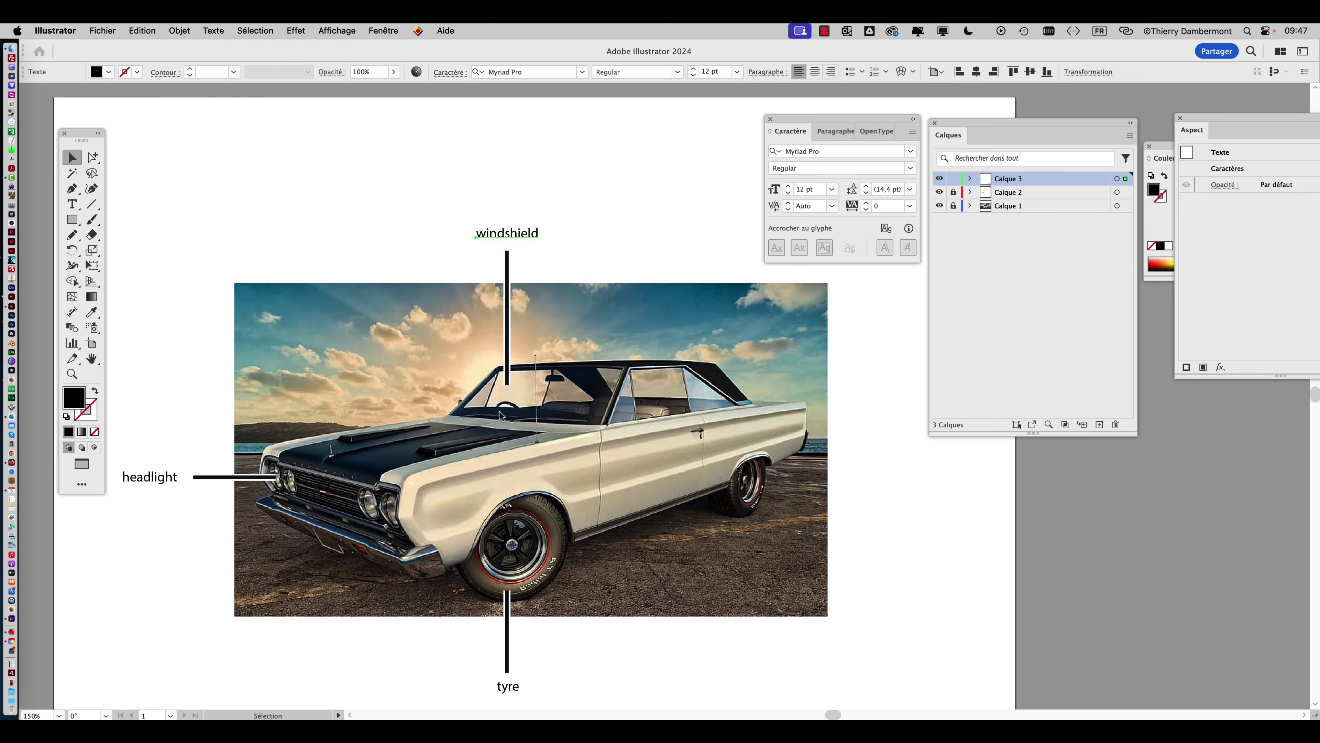
- Centre the paragraph alignment of the three selected labels
click(822, 134)
drag(831, 124, 720, 160)
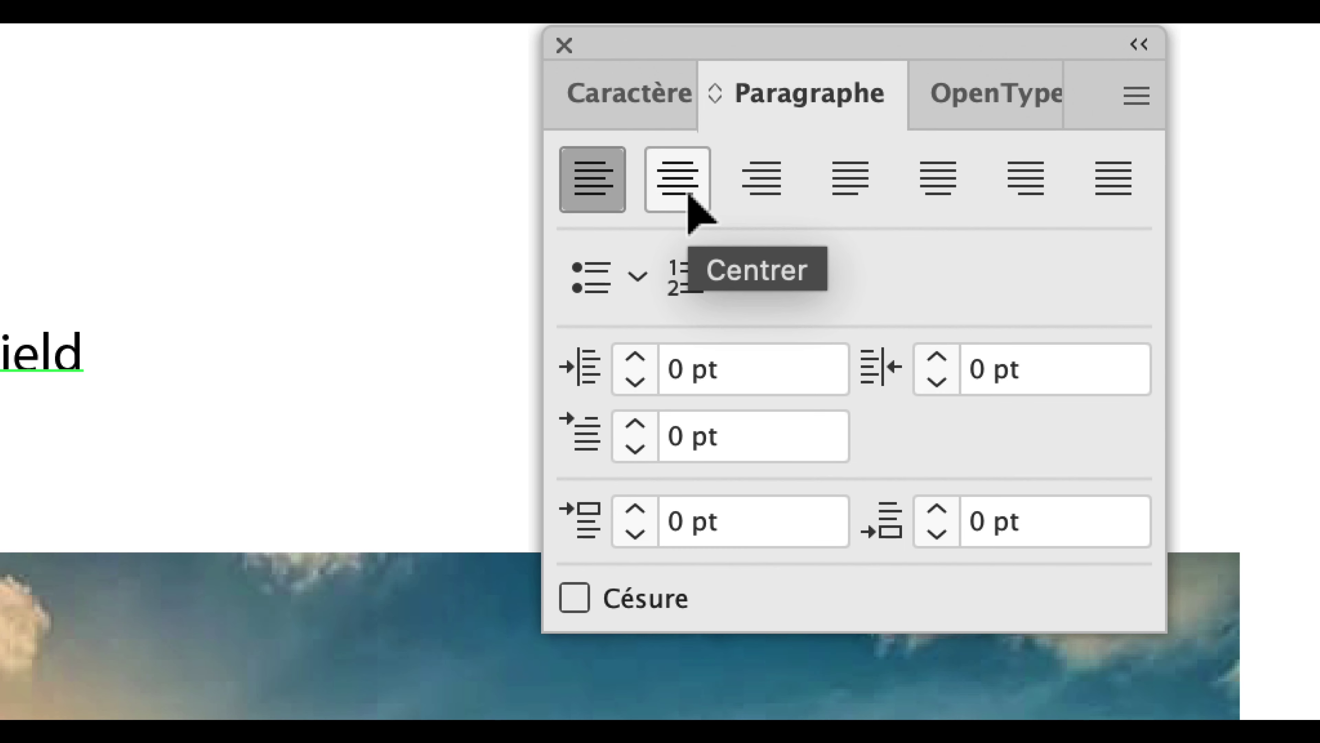
click(690, 195)
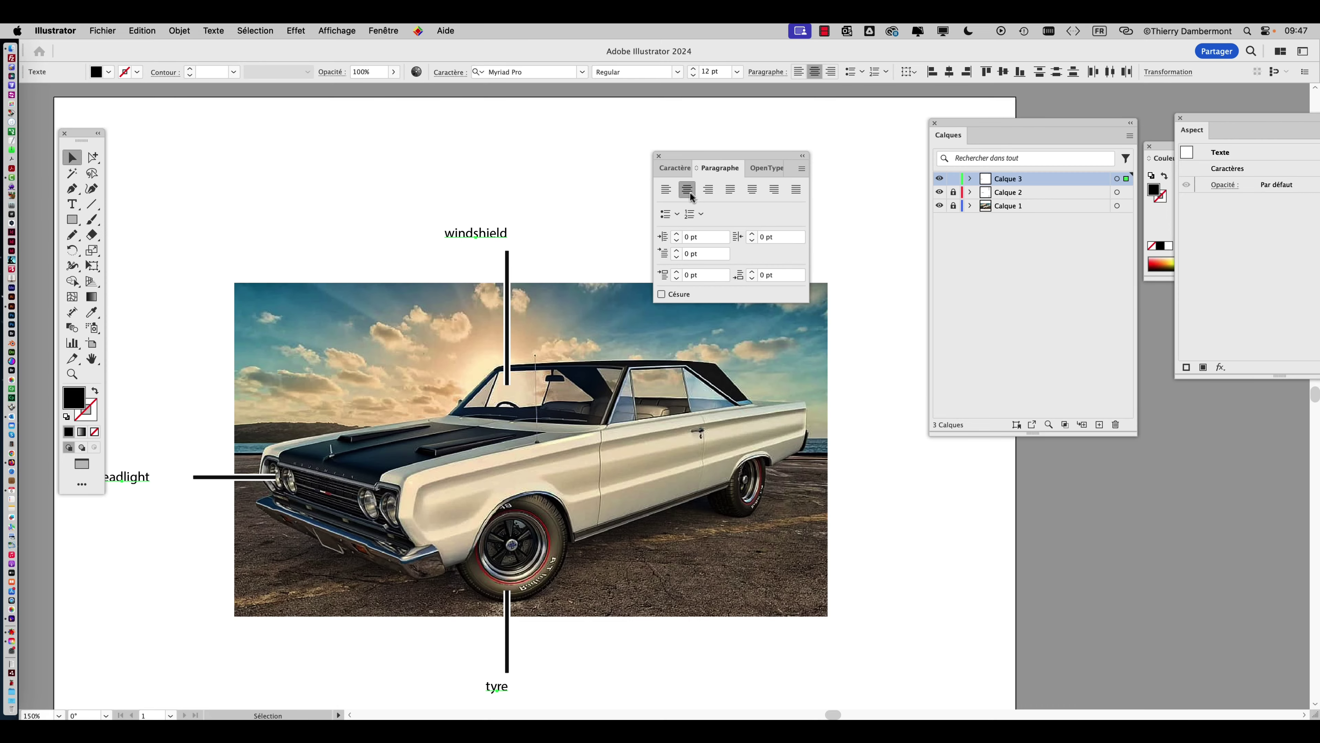
- Reposition the windshield, tyre and headlight labels individually at the outer ends of their callout lines
click(546, 196)
drag(488, 238, 518, 244)
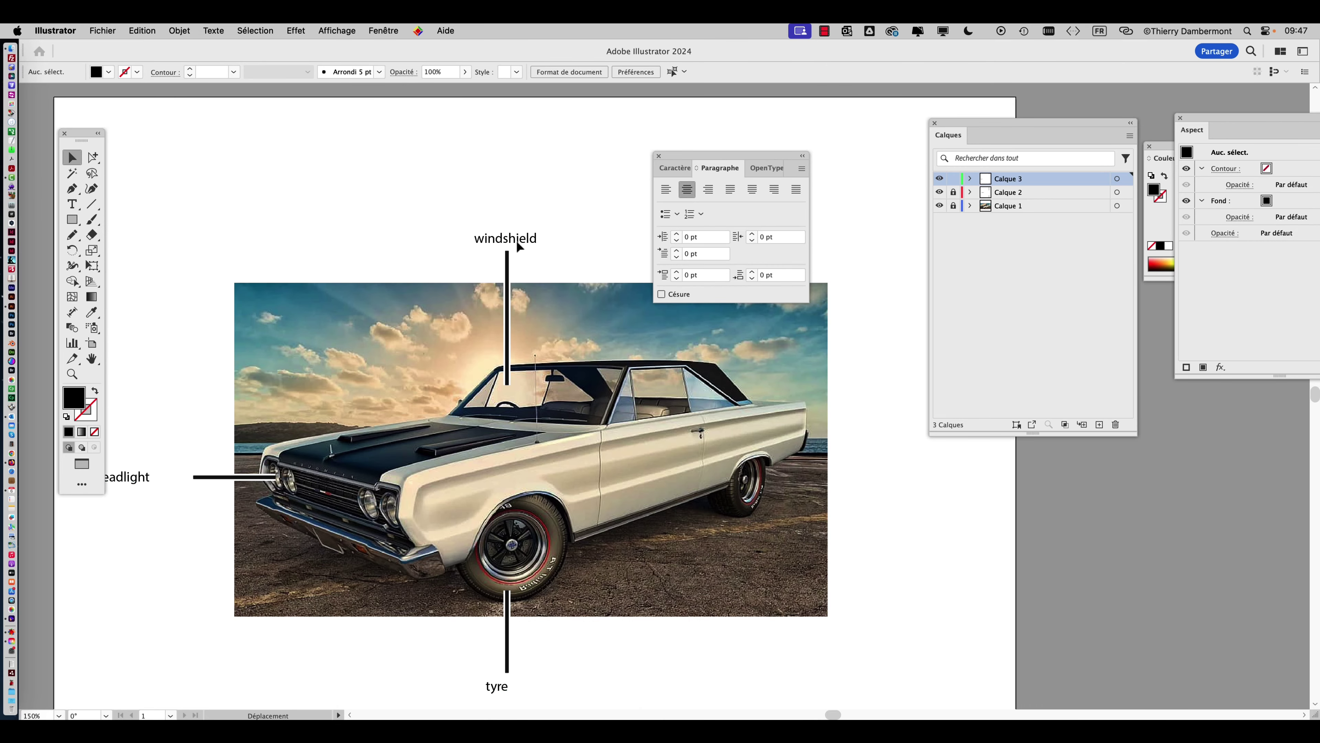
scroll(479, 588, down, 5)
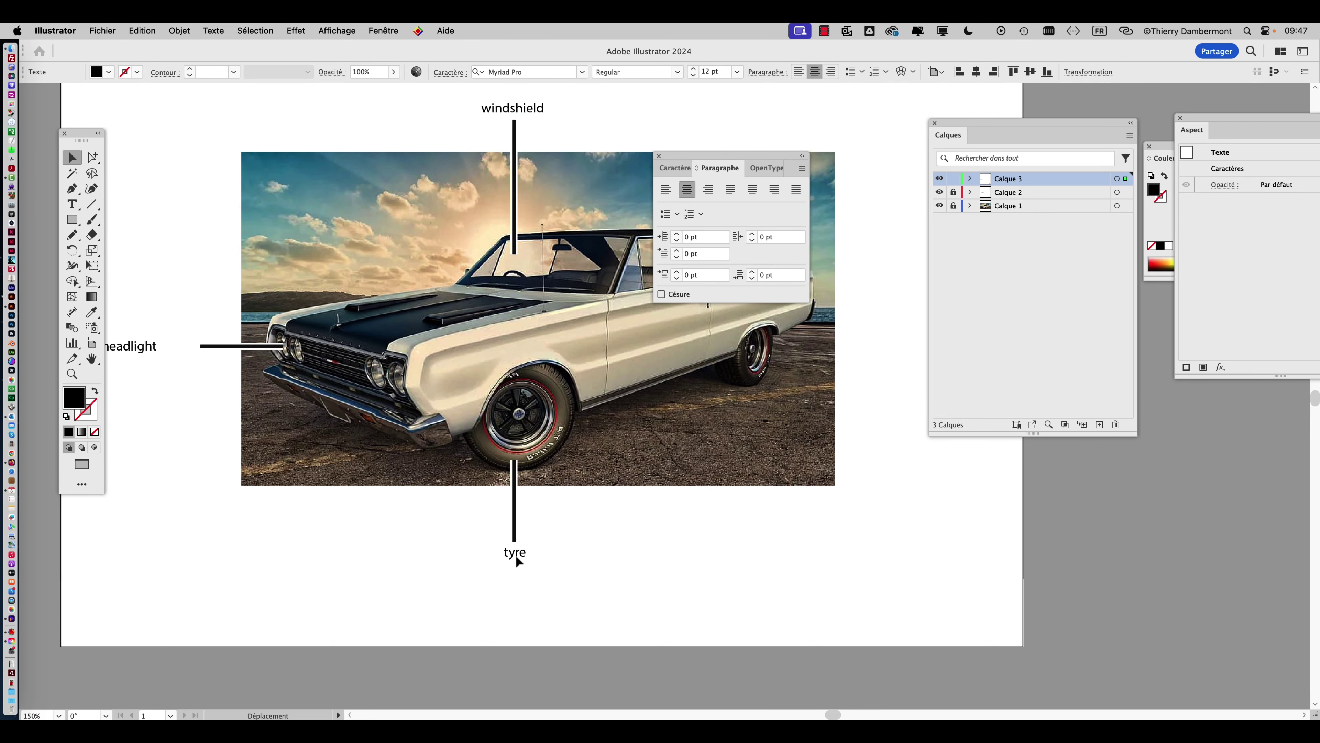
scroll(499, 535, left, 5)
drag(284, 368, 314, 368)
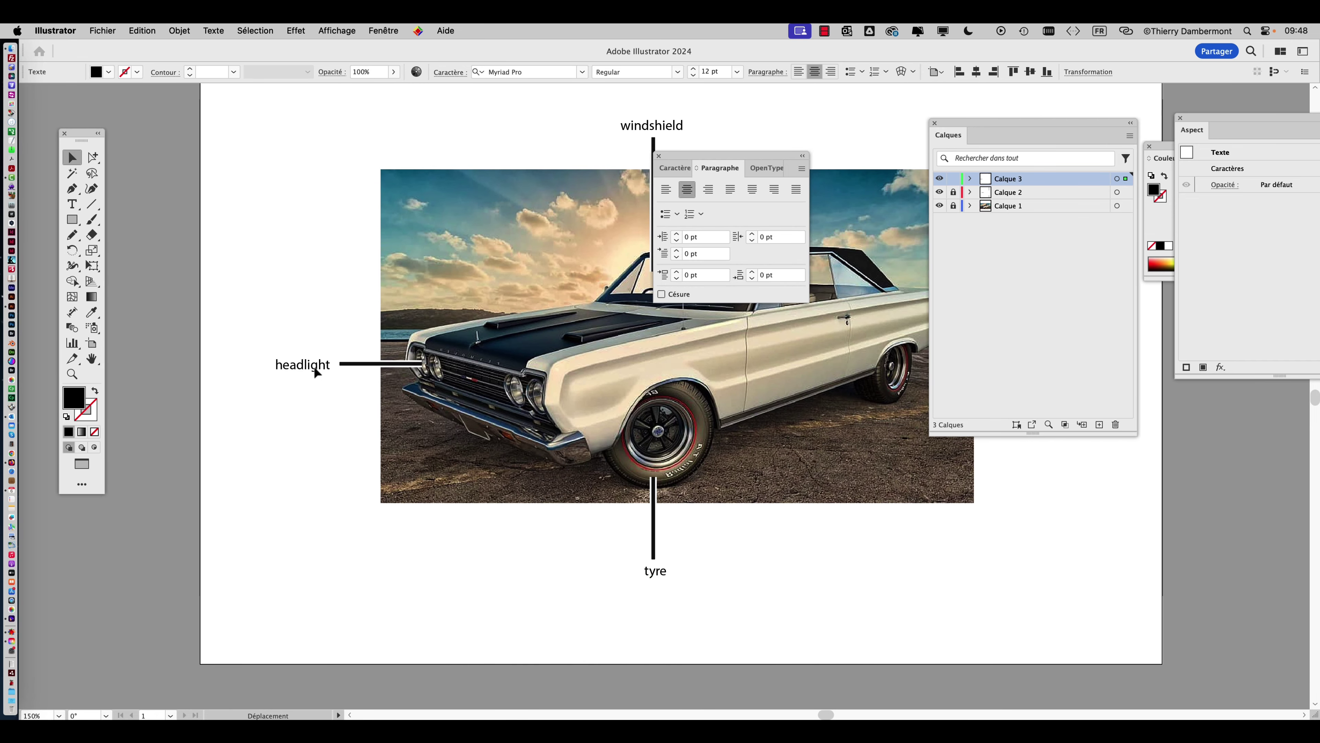
click(312, 413)
- Select the windshield label together with all other texts that share its fill colour (Couleur de fond du texte)
drag(726, 167, 824, 143)
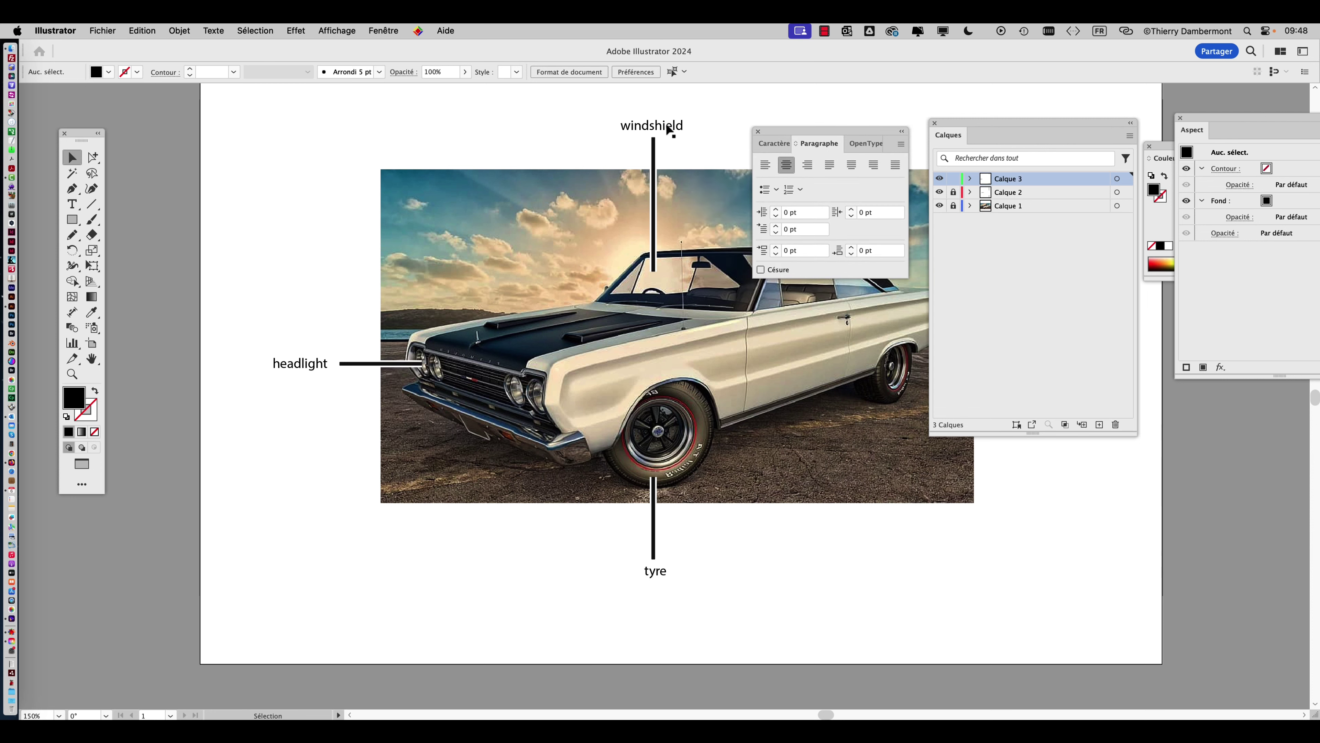
click(659, 126)
click(254, 30)
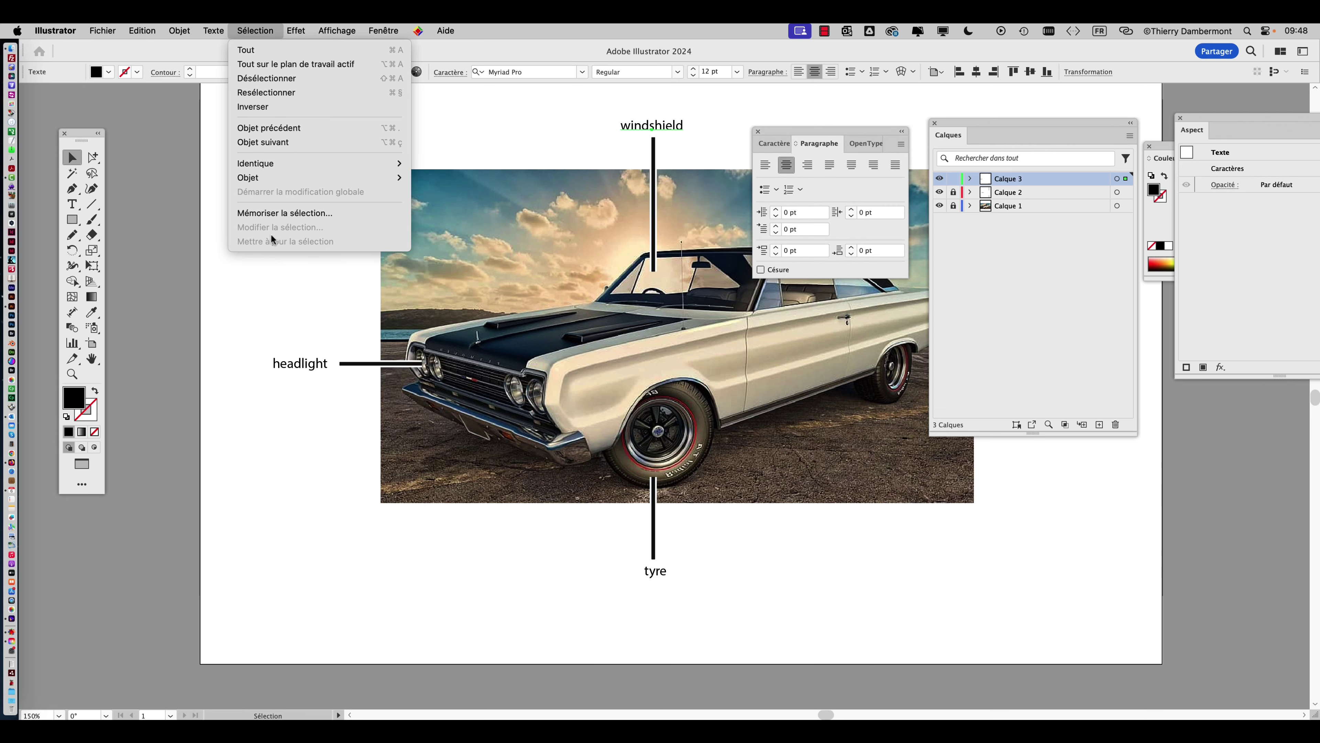
mouse_move(272, 164)
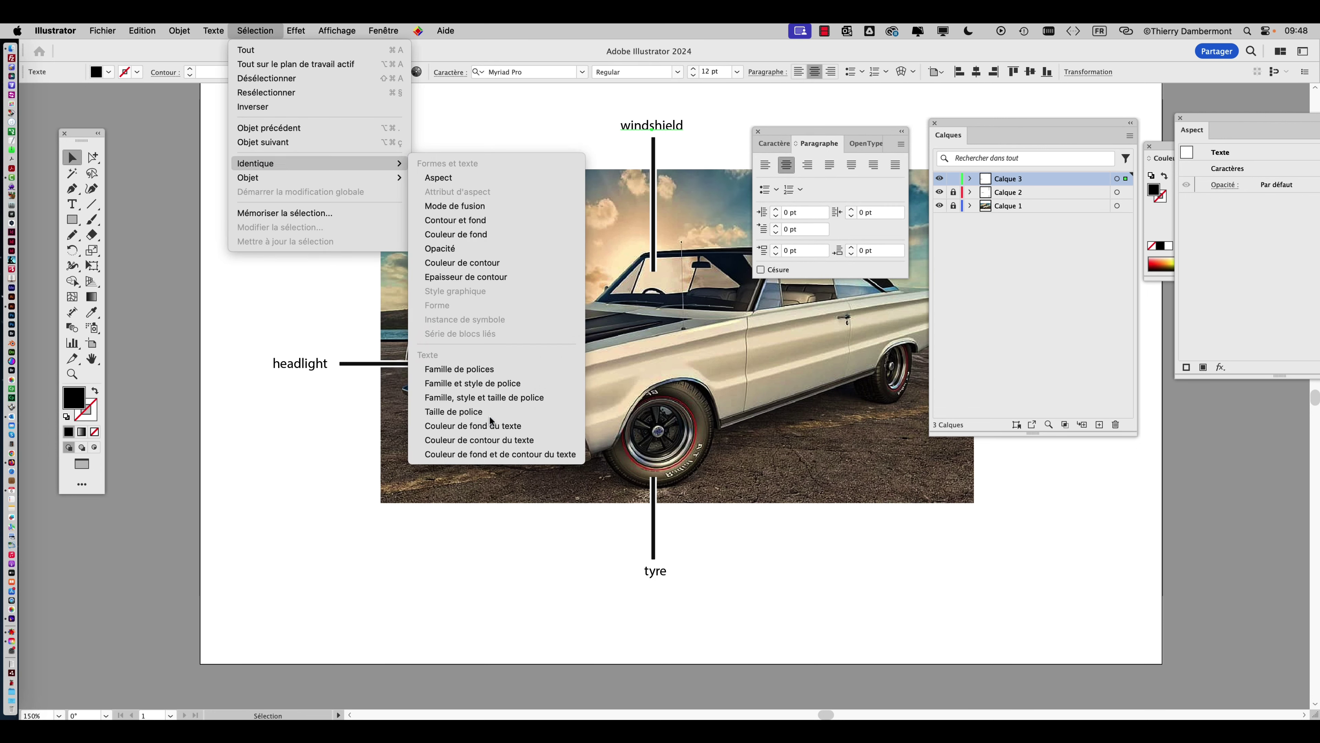
click(473, 426)
- Increase the font size of the three selected labels to 20 pt
click(774, 145)
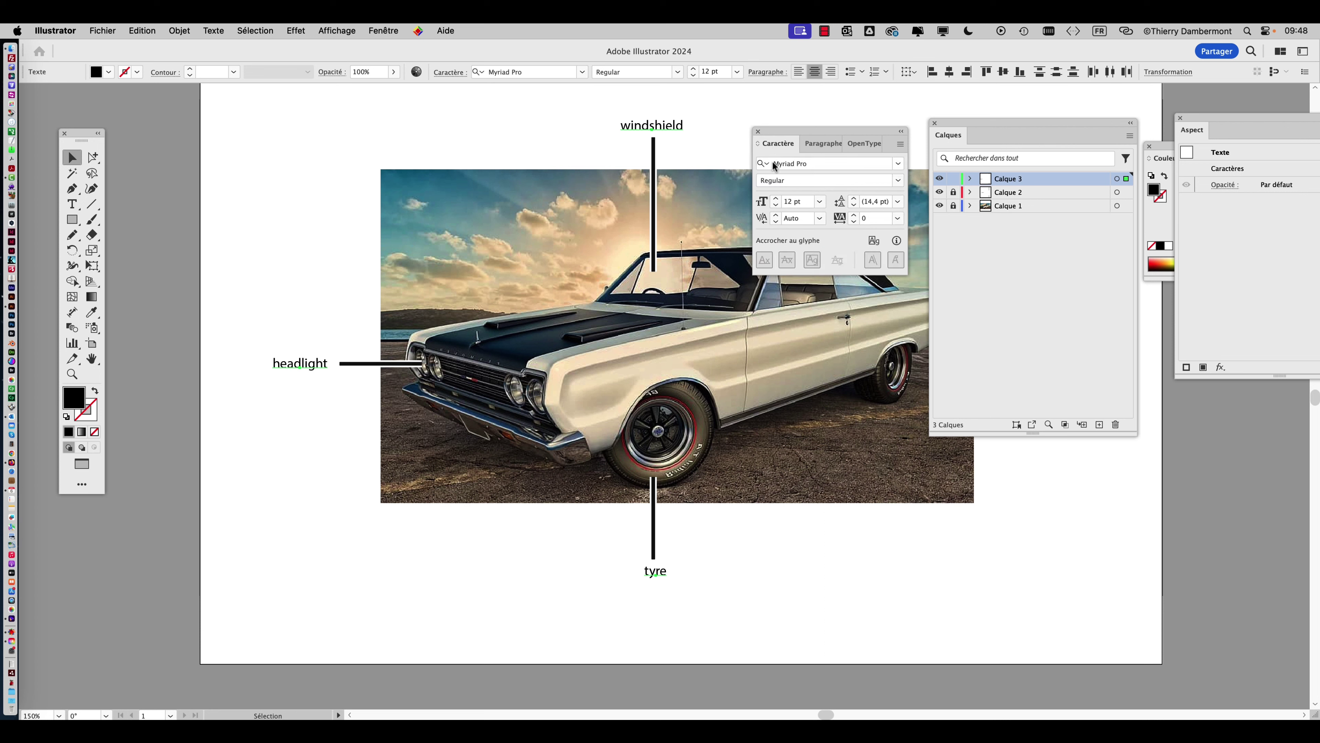
click(776, 198)
click(776, 198)
click(776, 198)
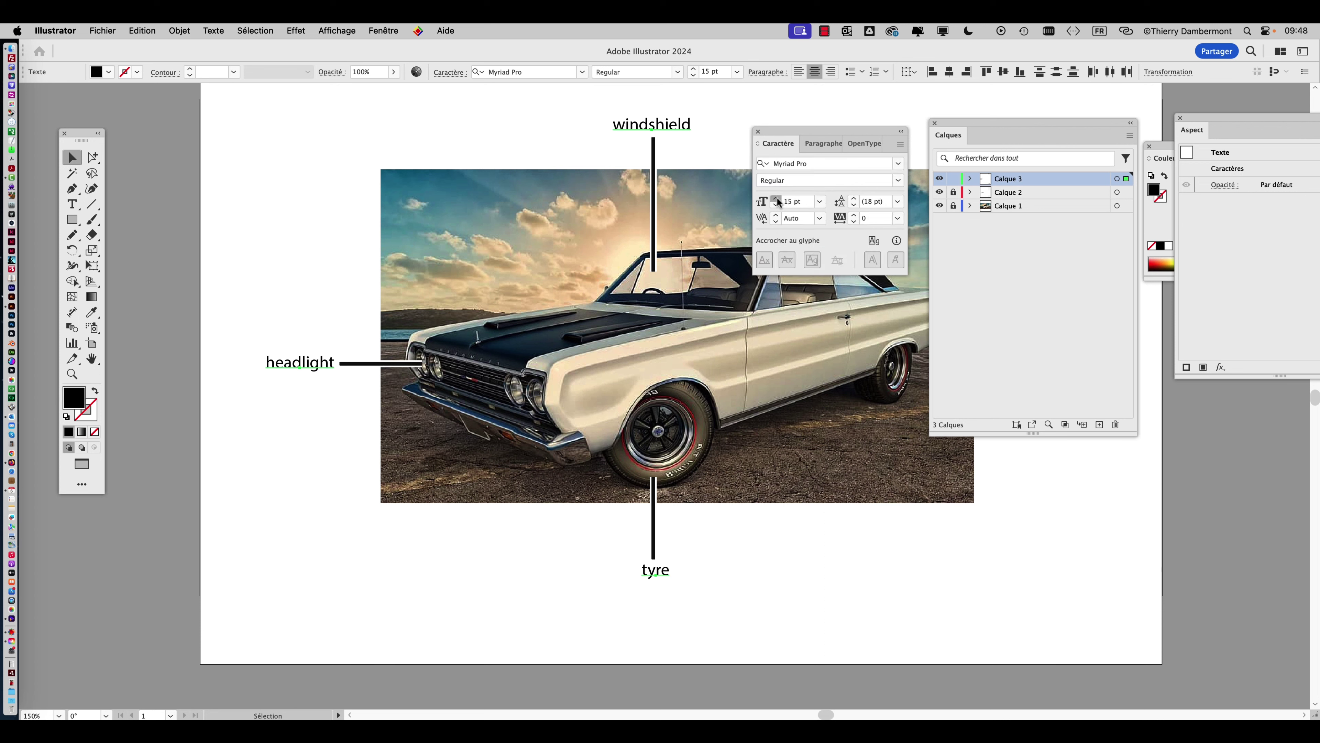
click(776, 199)
click(776, 198)
click(777, 198)
click(776, 198)
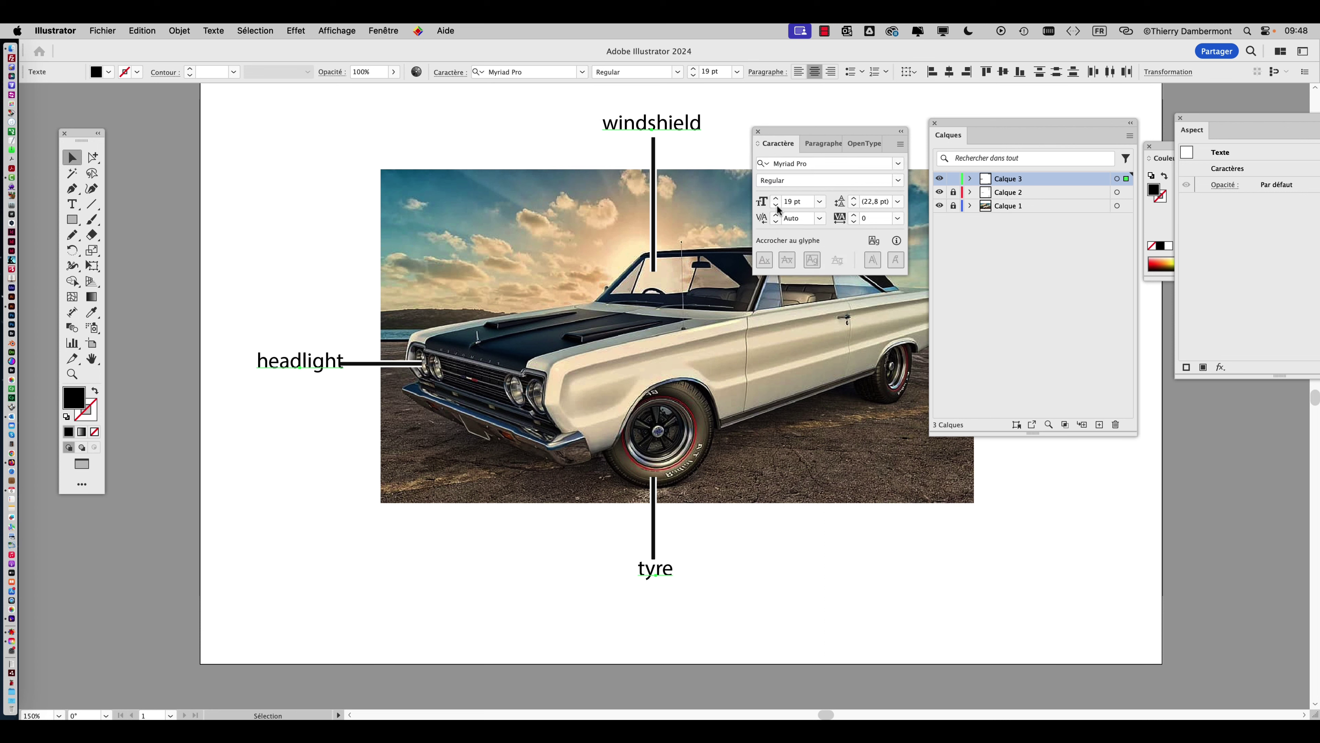
click(776, 203)
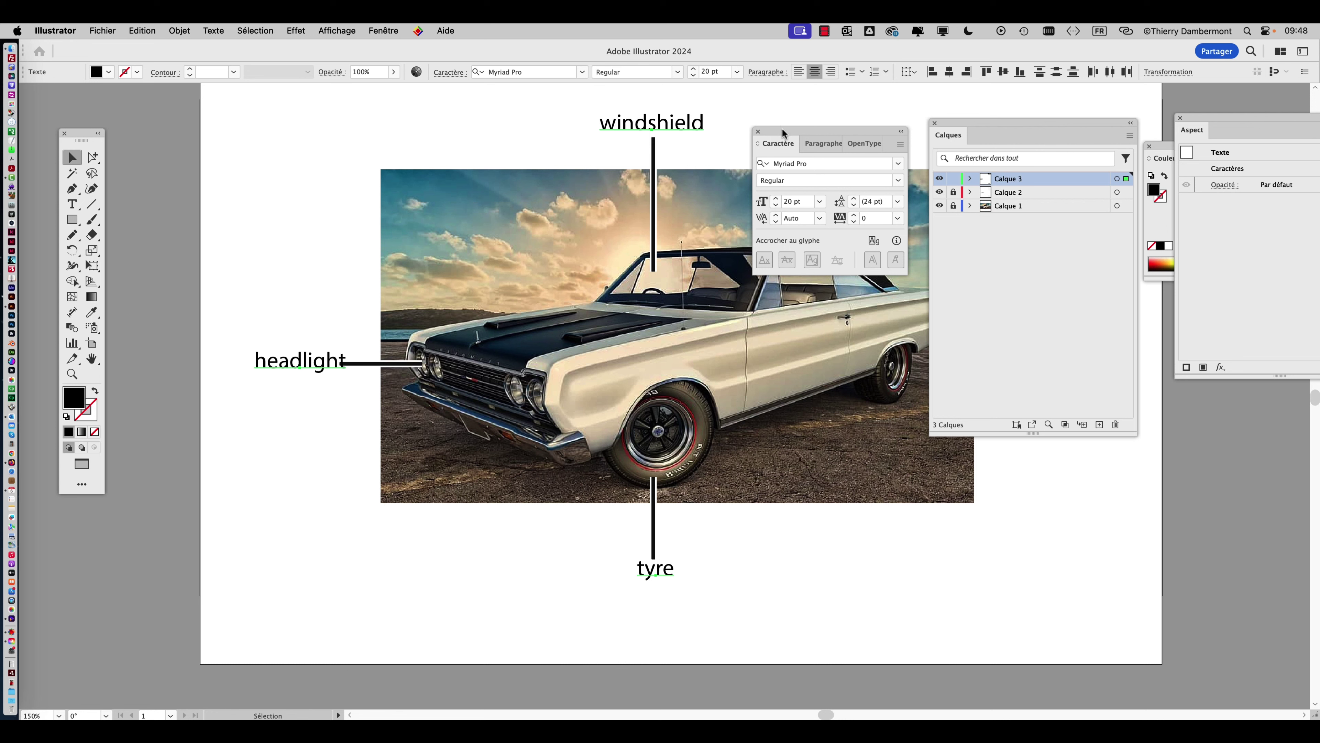
- Shift the headlight label away from the car so it clears the end of its callout line
drag(782, 132, 830, 123)
click(350, 281)
drag(327, 366, 309, 367)
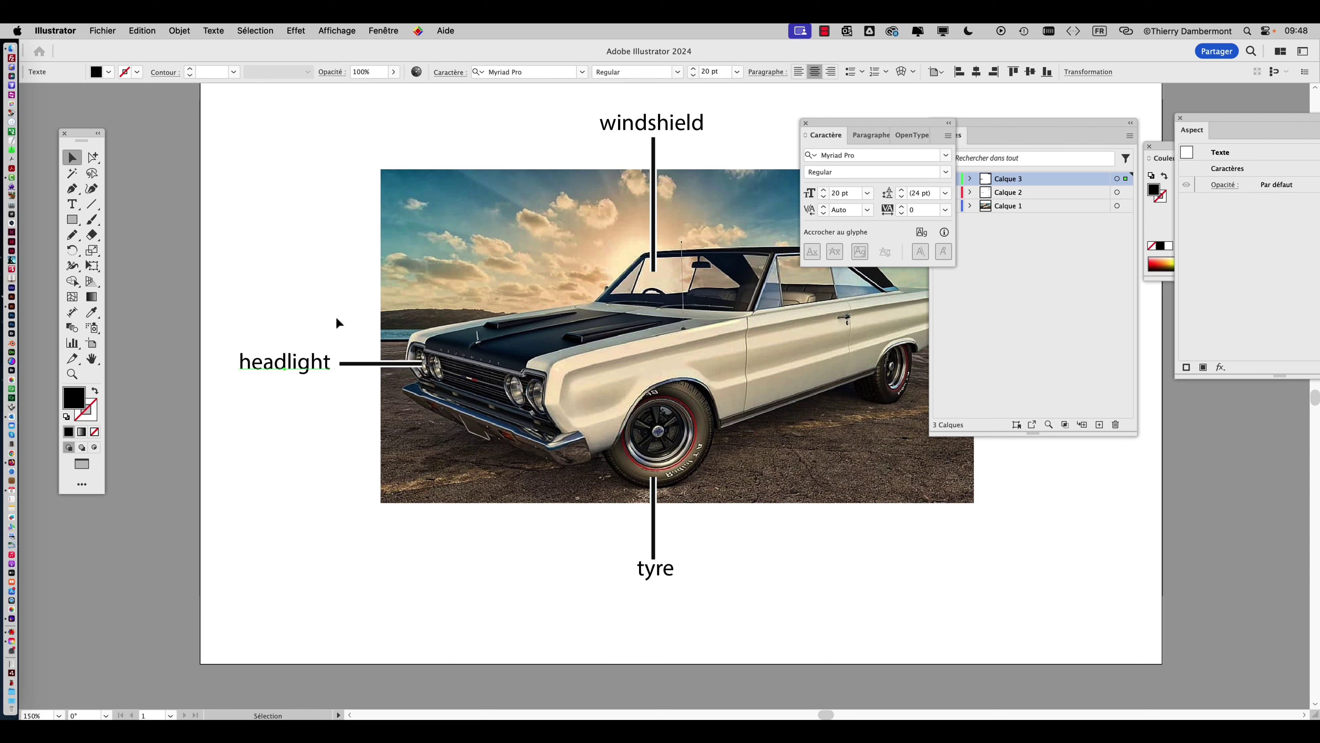
- Move the Character panel off the car image to just below the Layers panel
scroll(515, 317, down, 1)
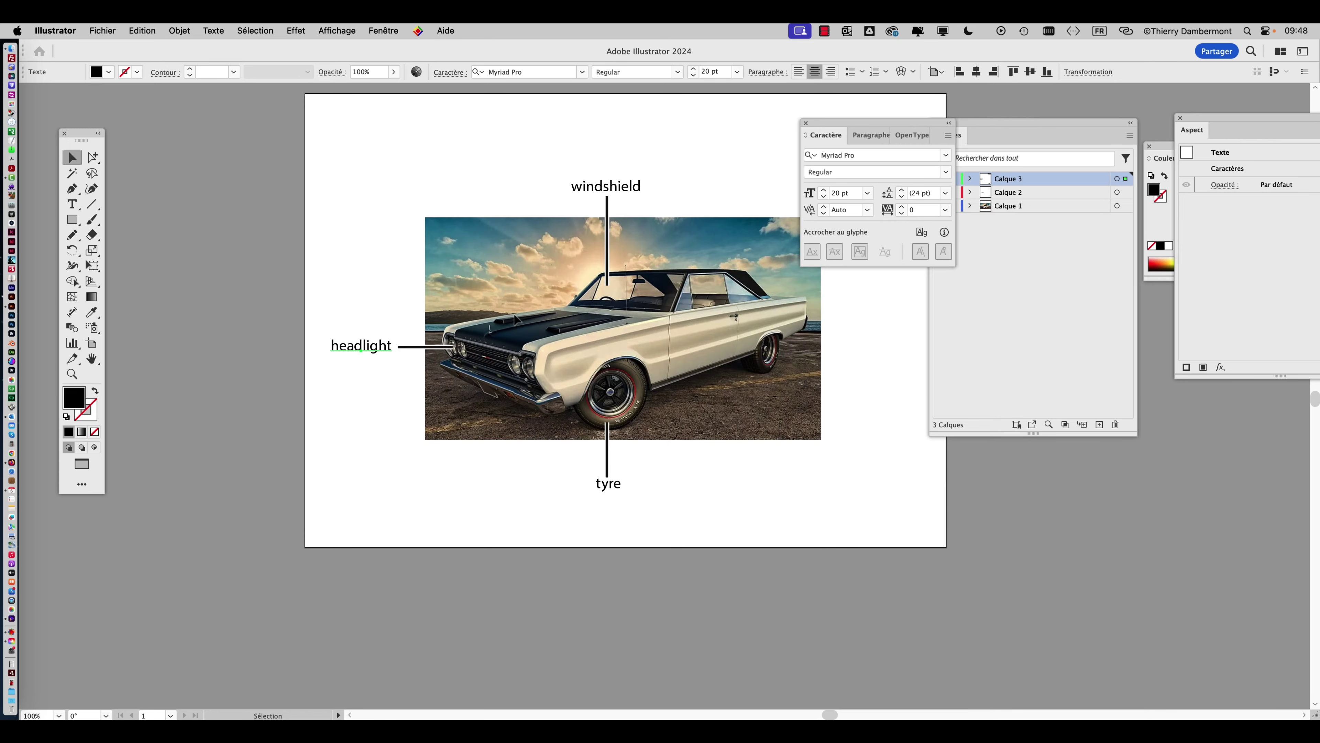
drag(590, 348, 492, 358)
scroll(492, 357, up, 1)
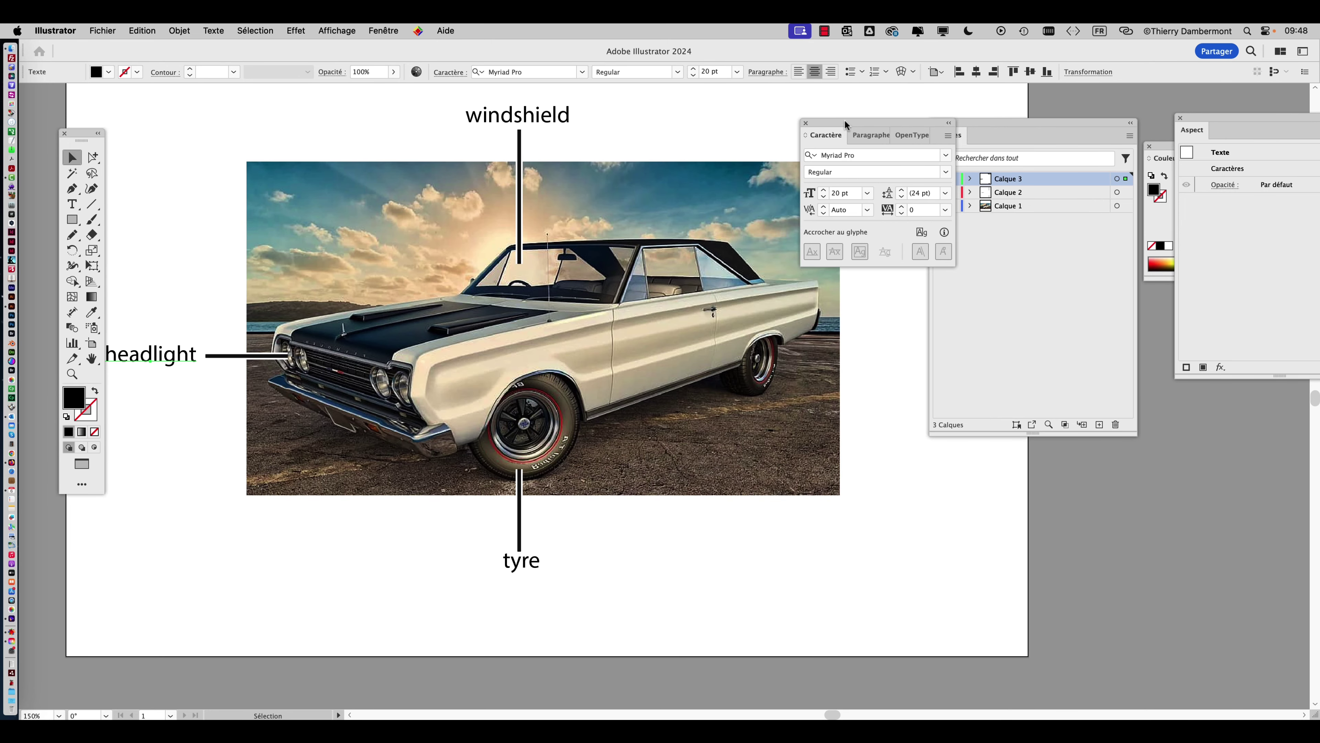
drag(845, 119, 788, 100)
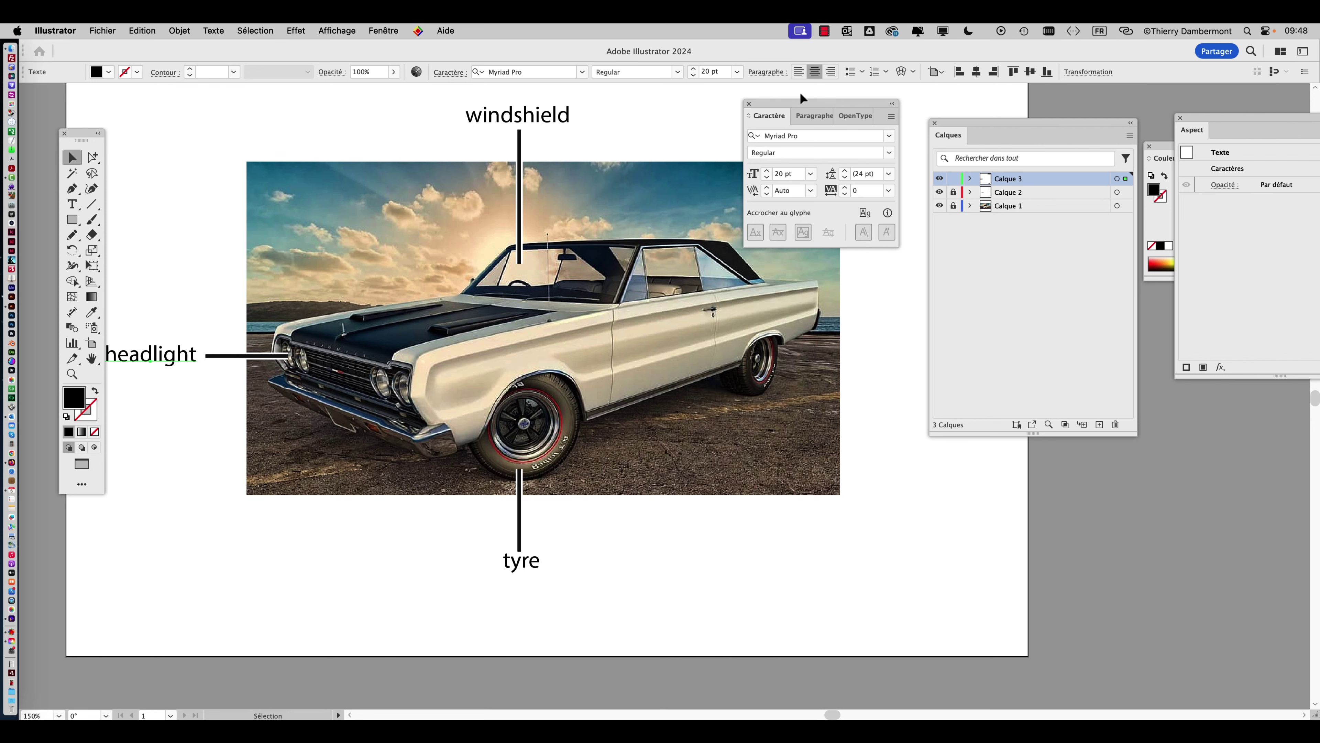
drag(785, 100, 988, 457)
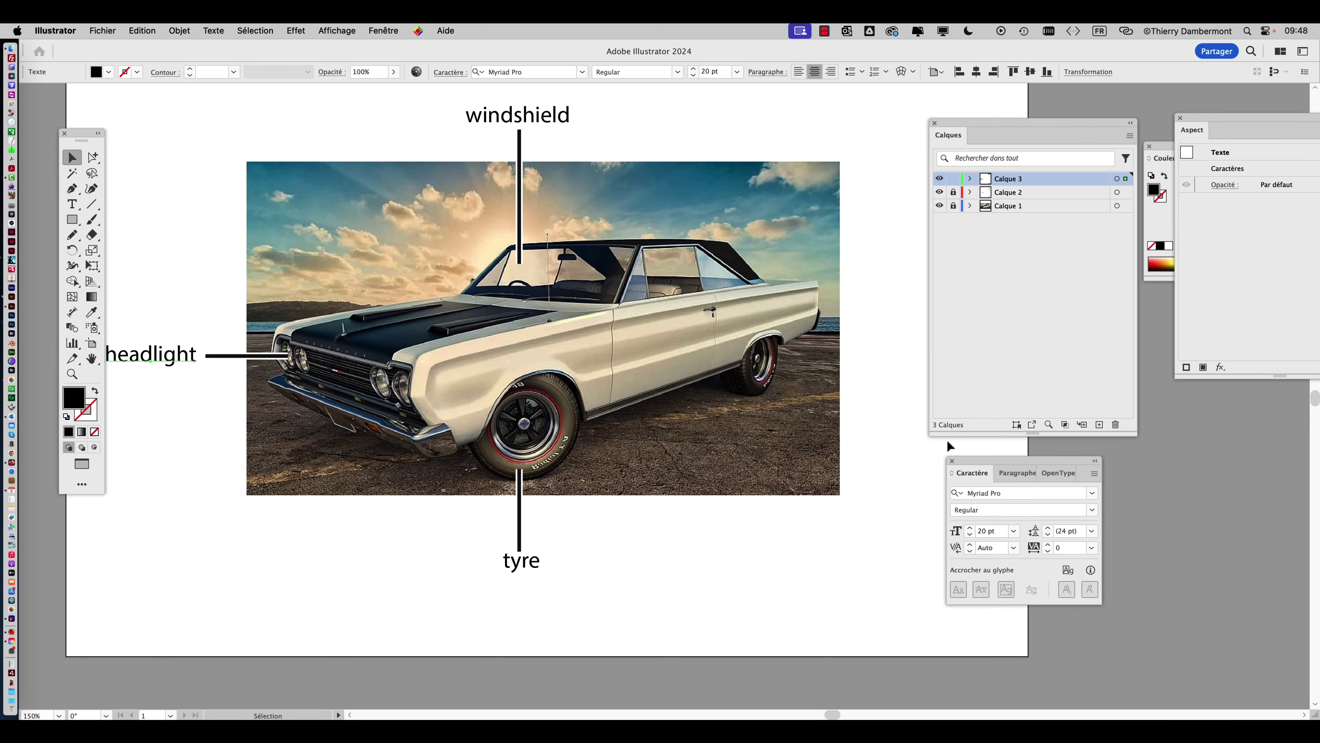
drag(627, 357, 662, 357)
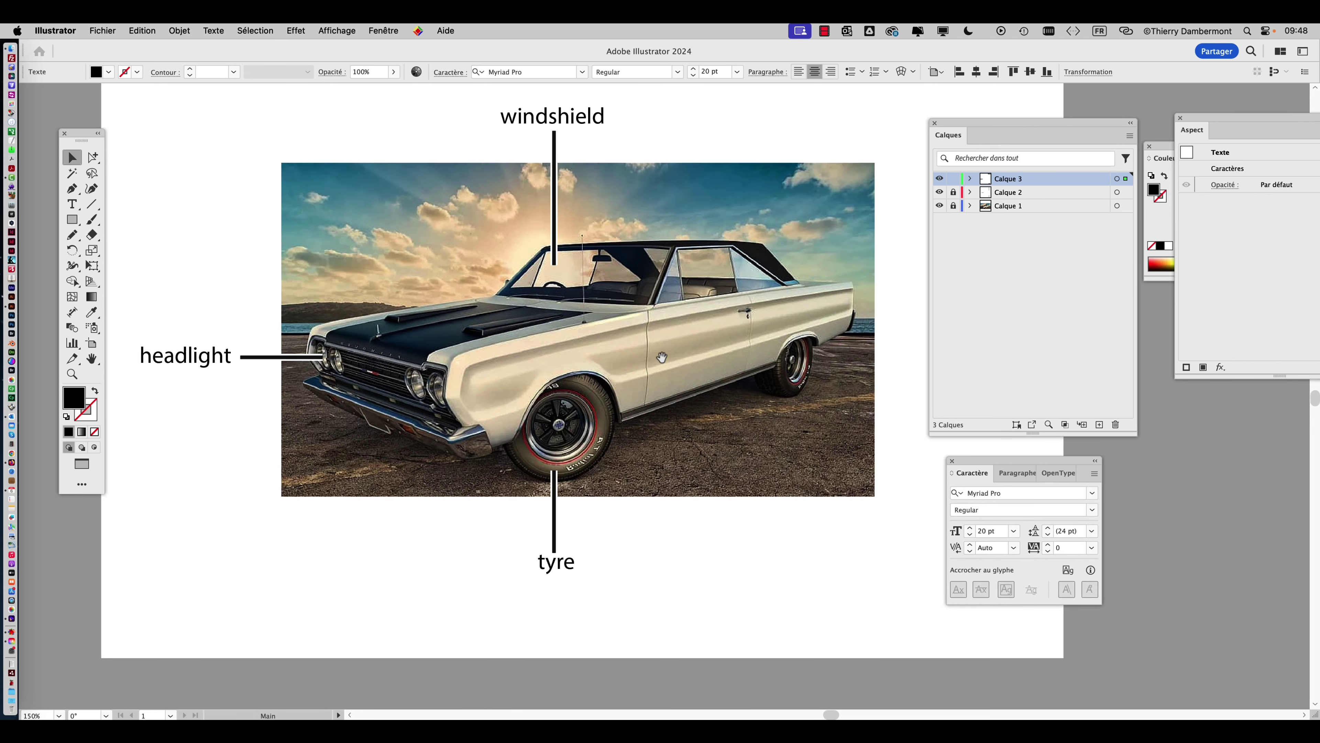